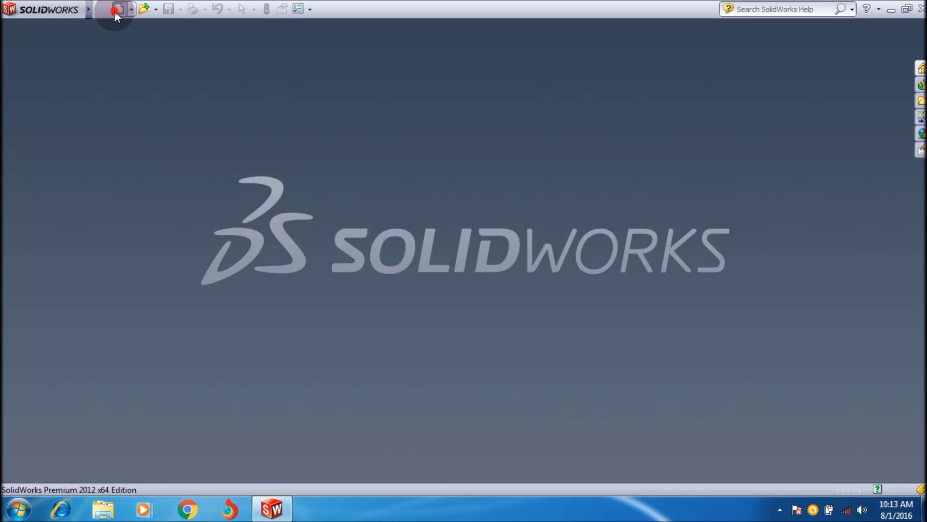
# Step: Create a new blank part document, Part2
pyautogui.click(480, 443)
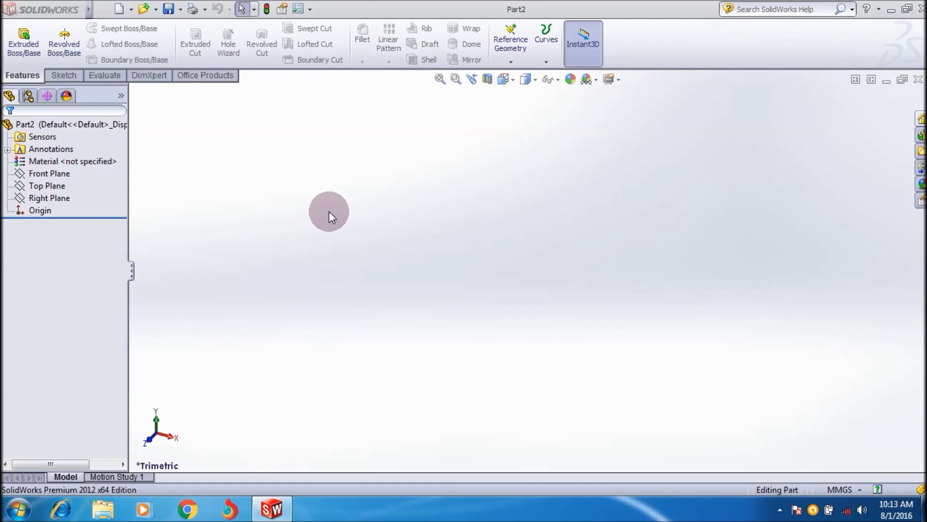
# Step: Select the Right Plane and turn the view normal to it
pyautogui.click(61, 196)
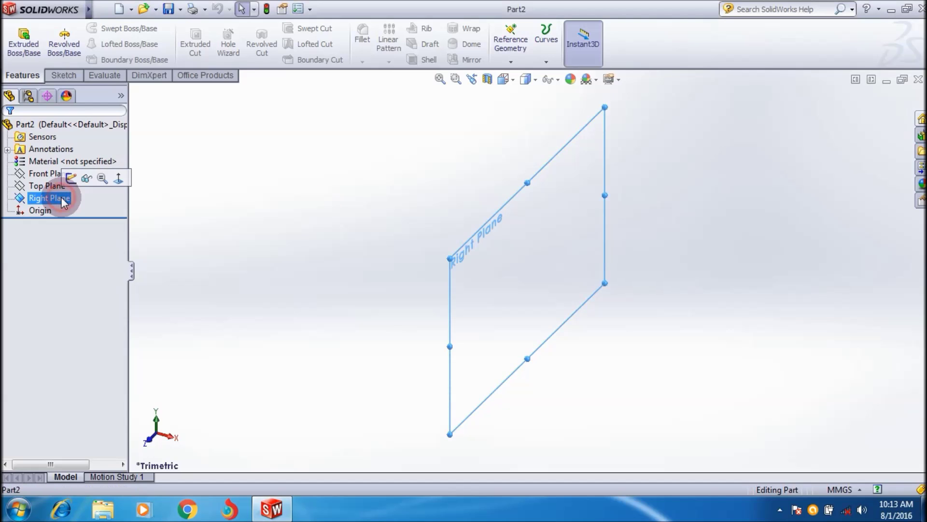
pyautogui.rightClick(534, 251)
pyautogui.click(607, 231)
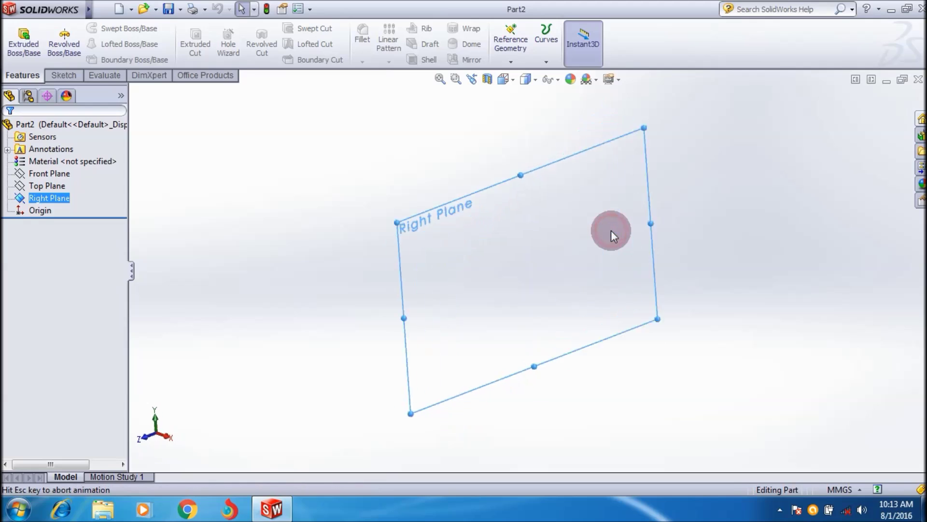
# Step: Draw a center rectangle on the Right Plane, centred on the origin
pyautogui.click(57, 76)
pyautogui.click(82, 44)
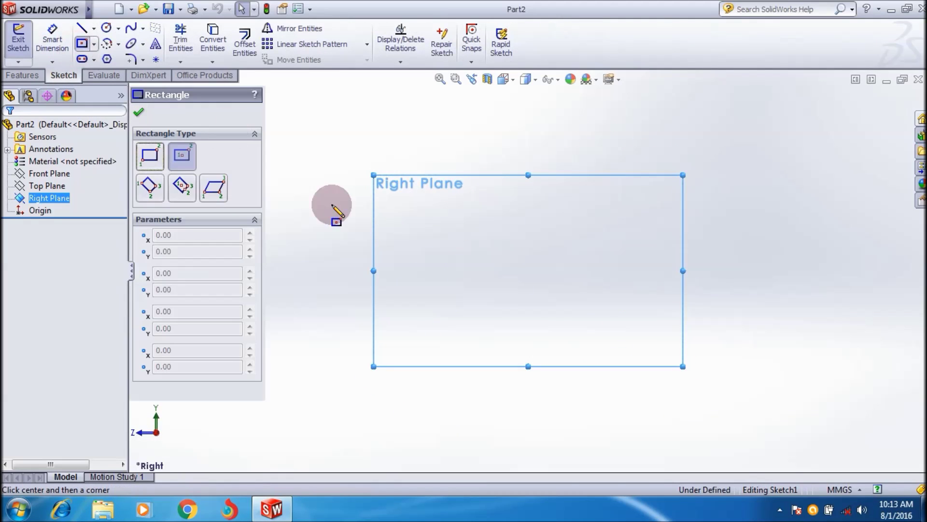
pyautogui.click(529, 271)
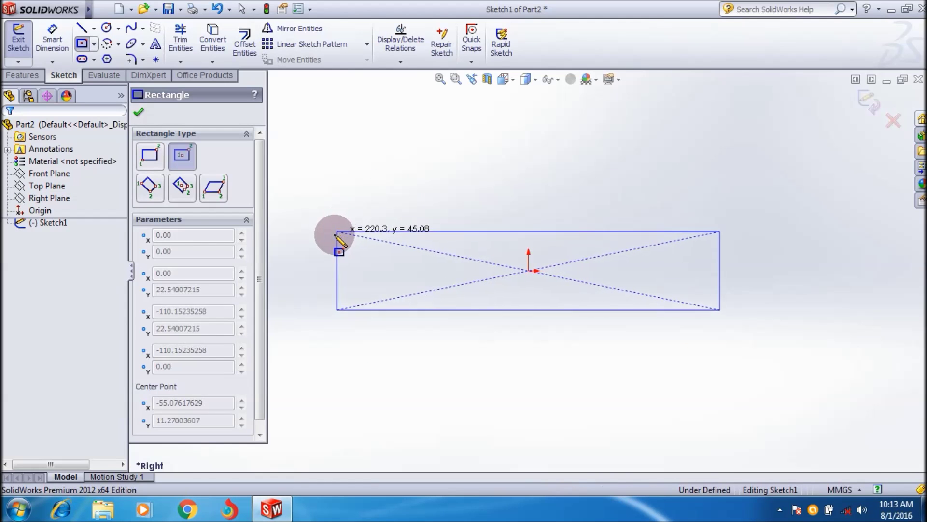
pyautogui.click(334, 236)
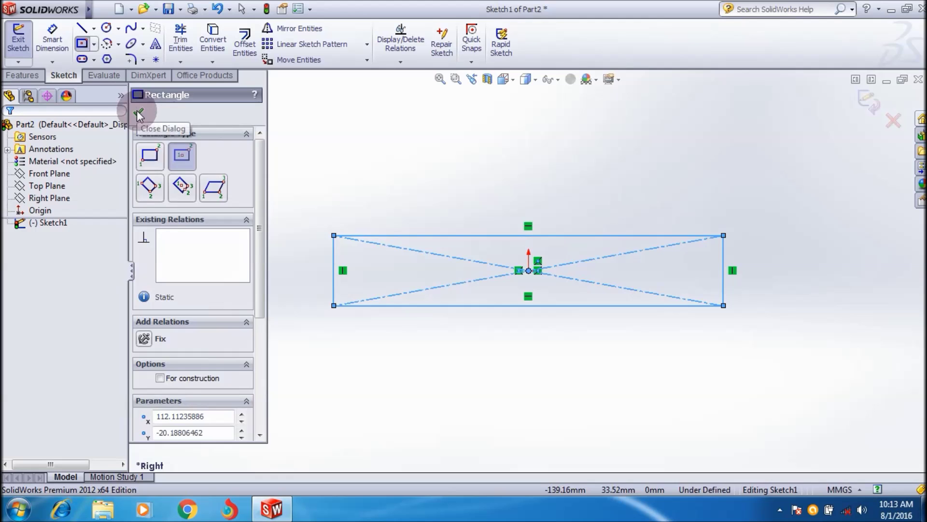
pyautogui.click(139, 112)
pyautogui.click(45, 45)
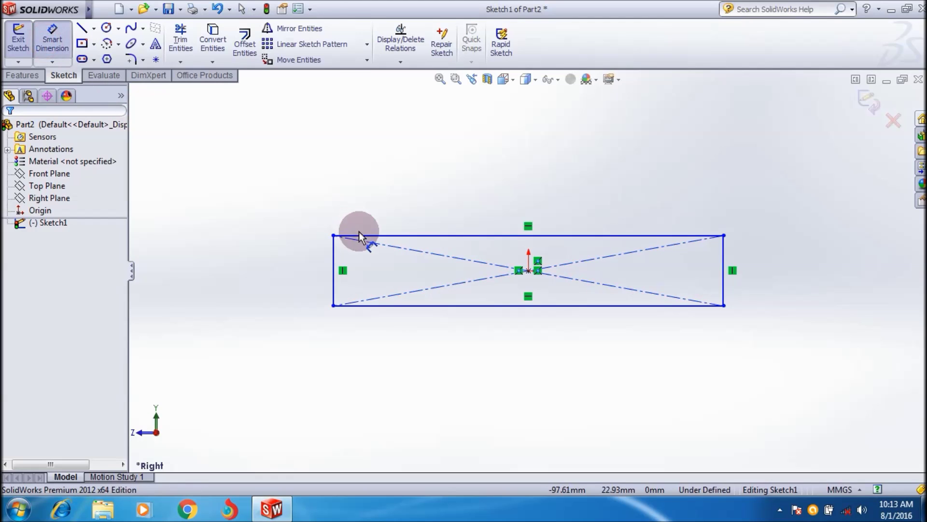
# Step: Dimension the rectangle's bottom edge to 500 mm
pyautogui.click(414, 305)
pyautogui.click(416, 341)
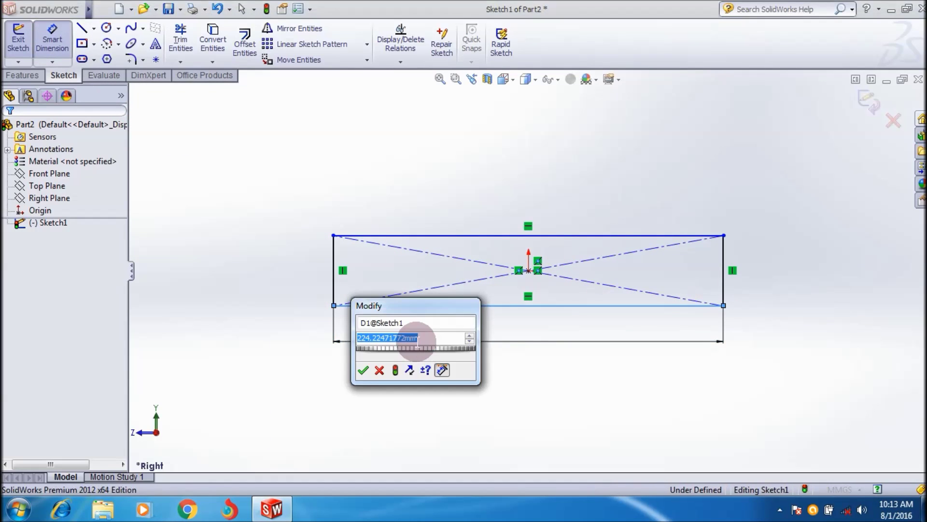
pyautogui.write('500')
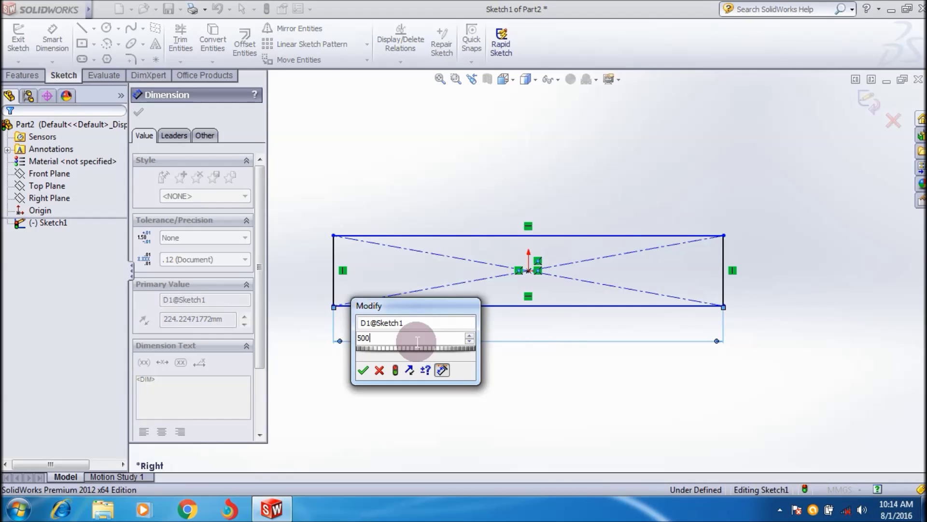
pyautogui.click(363, 370)
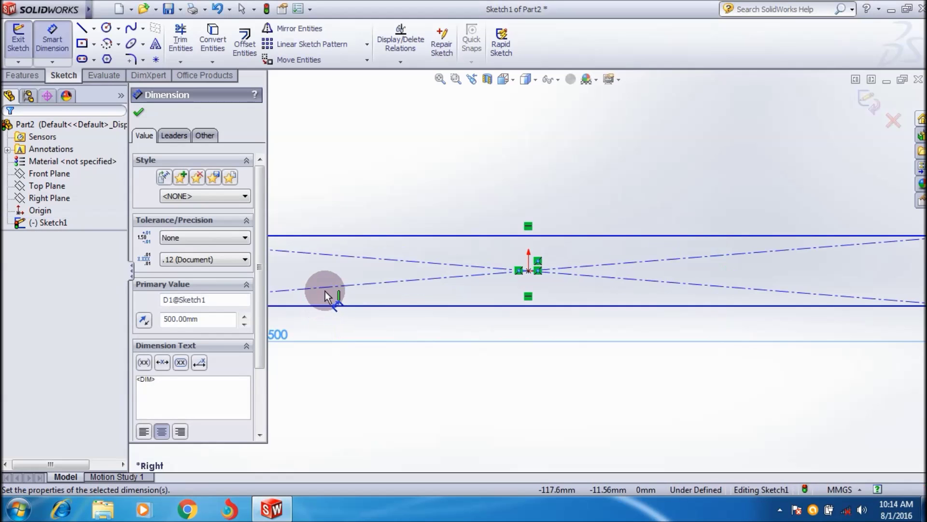
pyautogui.scroll(-1, 413, 256)
pyautogui.scroll(2, 412, 257)
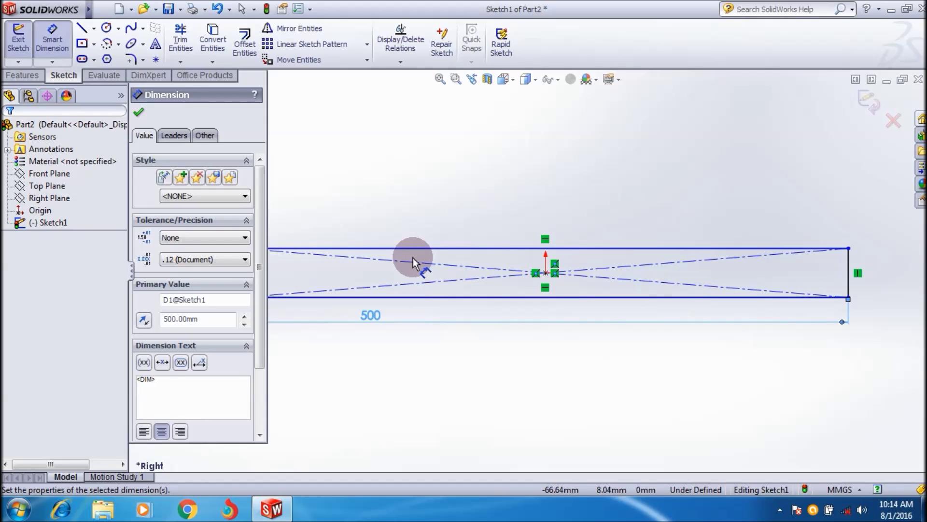
# Step: Dimension the right edge to 50 mm and exit the sketch
pyautogui.click(849, 266)
pyautogui.click(905, 272)
pyautogui.write('50')
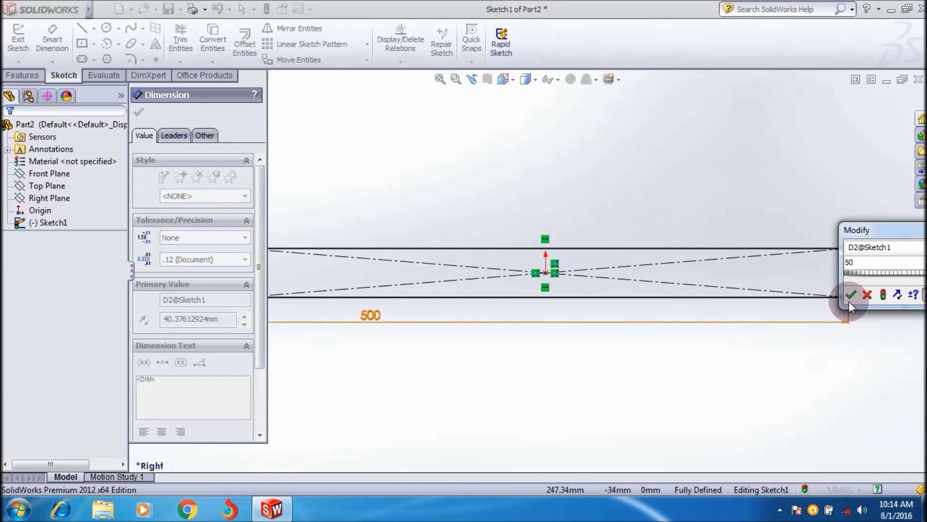
pyautogui.click(850, 298)
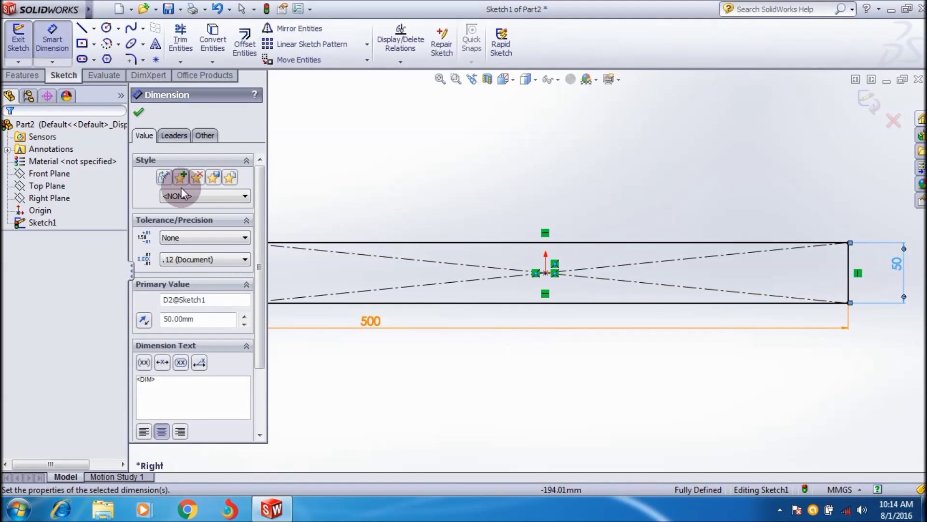
pyautogui.click(141, 112)
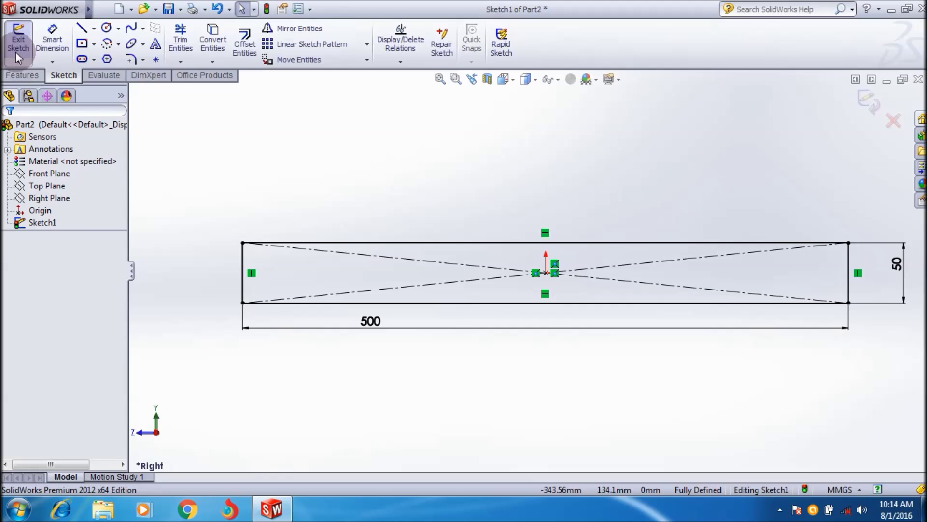
pyautogui.click(18, 56)
# Step: Extrude Sketch1 as a blind boss 250 mm deep in the reversed direction
pyautogui.click(20, 74)
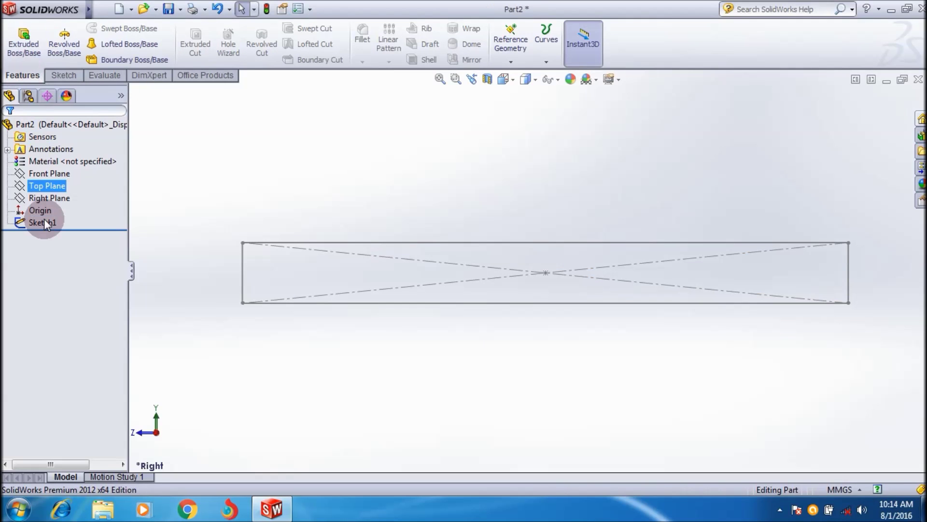
pyautogui.click(42, 222)
pyautogui.click(14, 49)
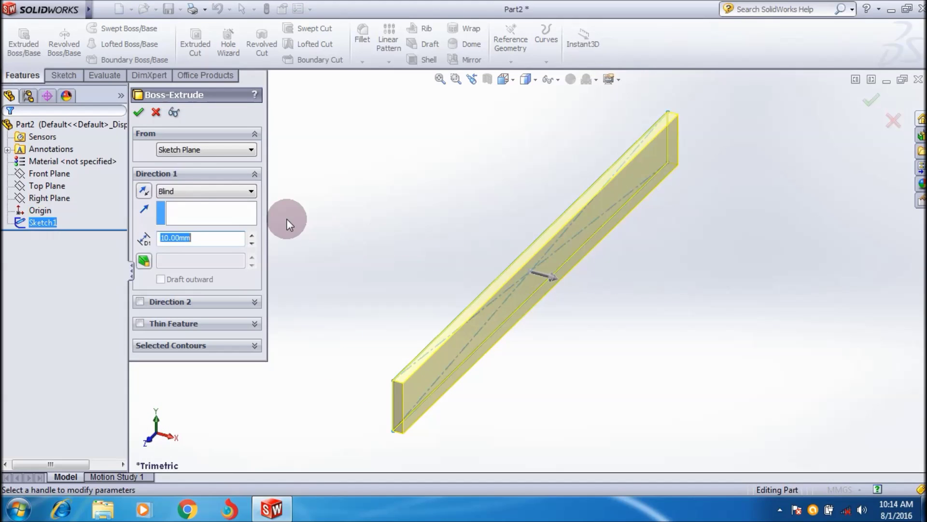
pyautogui.click(165, 192)
pyautogui.click(143, 194)
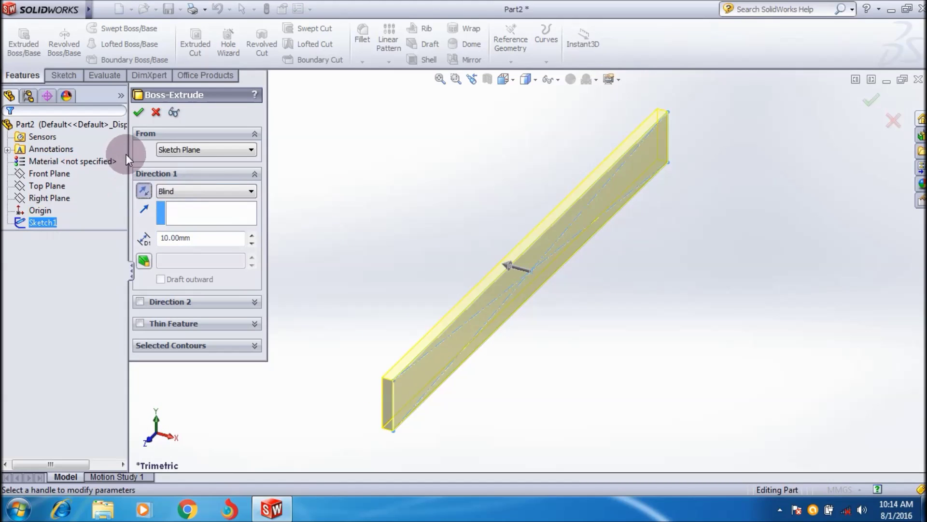
pyautogui.doubleClick(185, 238)
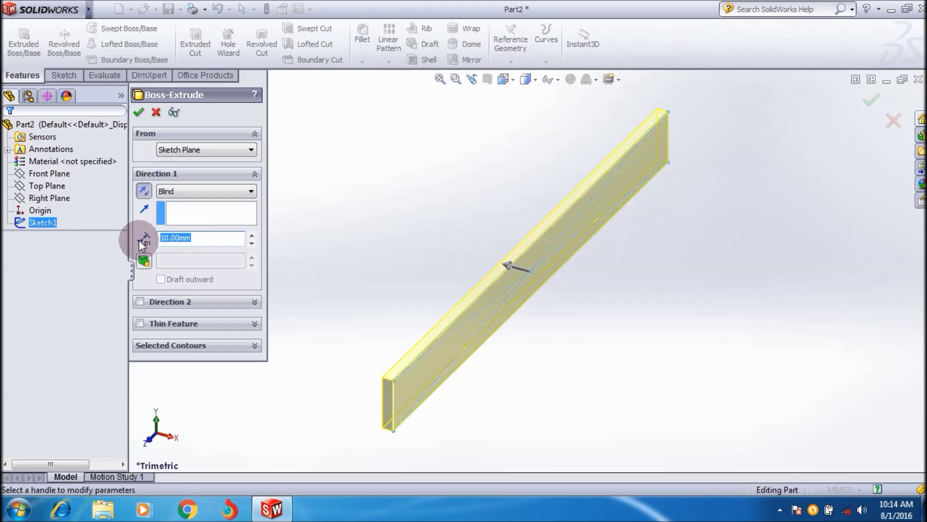
pyautogui.write('250')
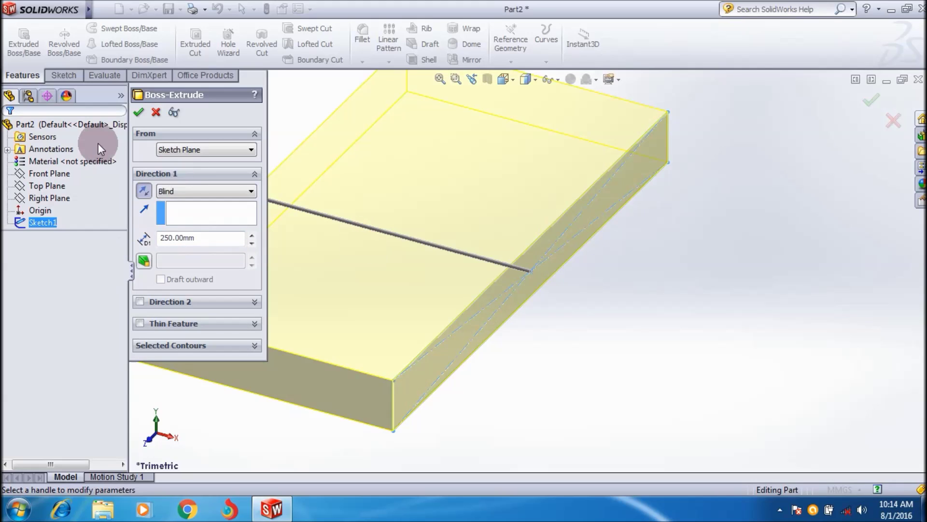
pyautogui.click(137, 113)
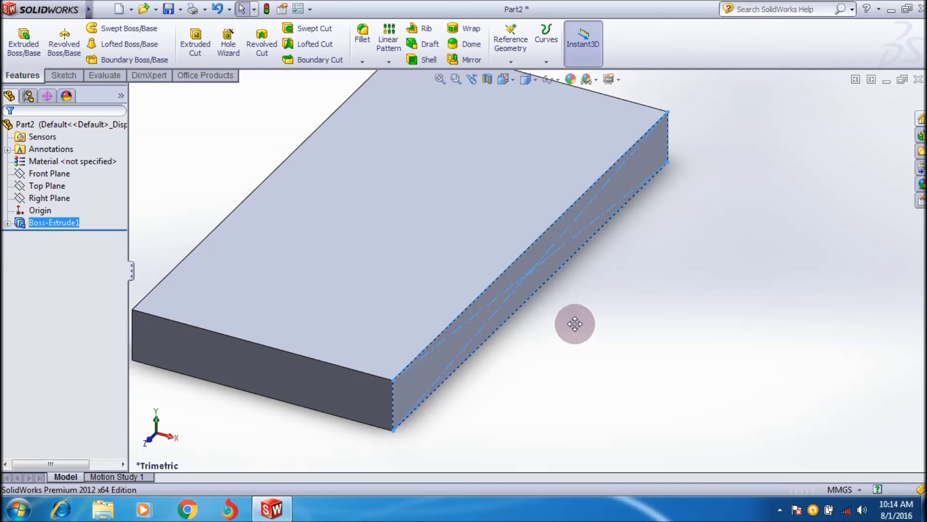
# Step: Zoom to fit the block and select its side face for sketching
pyautogui.click(439, 79)
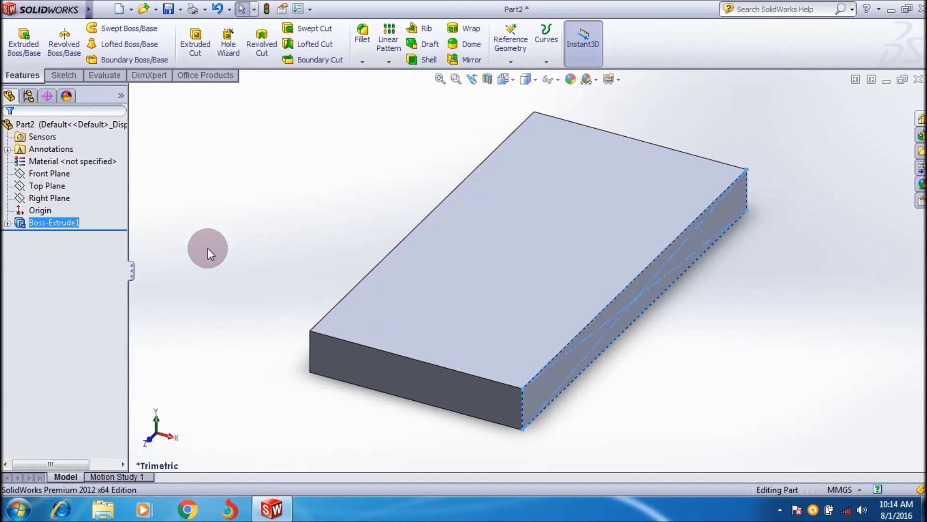
pyautogui.click(68, 75)
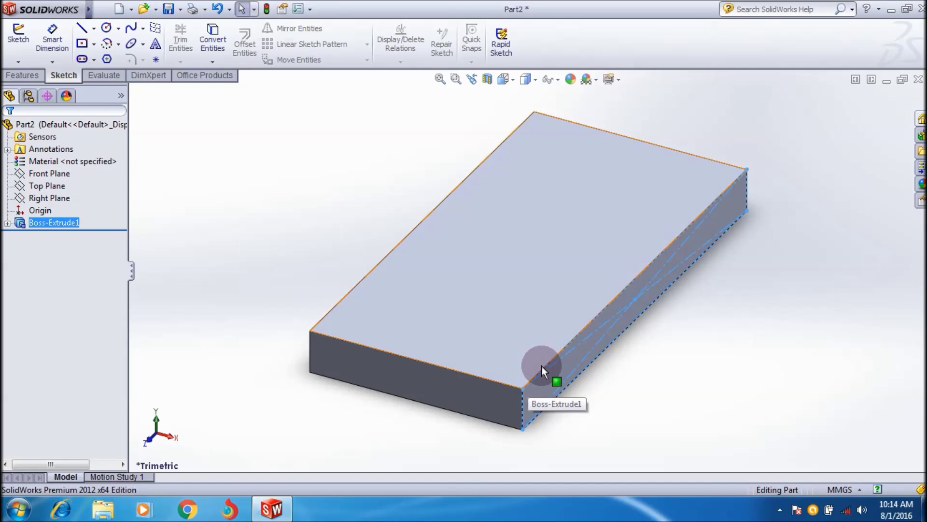
pyautogui.click(564, 372)
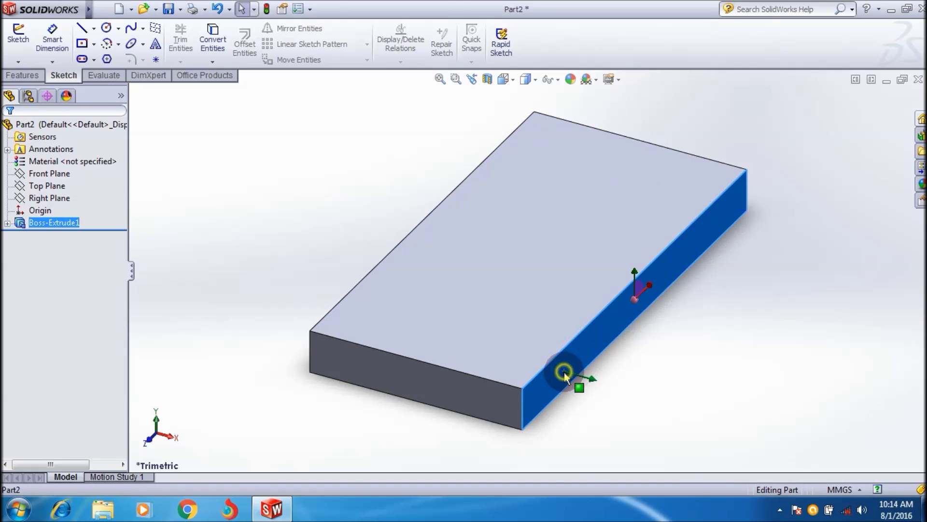
# Step: Viewing the side face head-on, draw a radius 40 circle centred on the block's top edge
pyautogui.rightClick(564, 372)
pyautogui.click(637, 247)
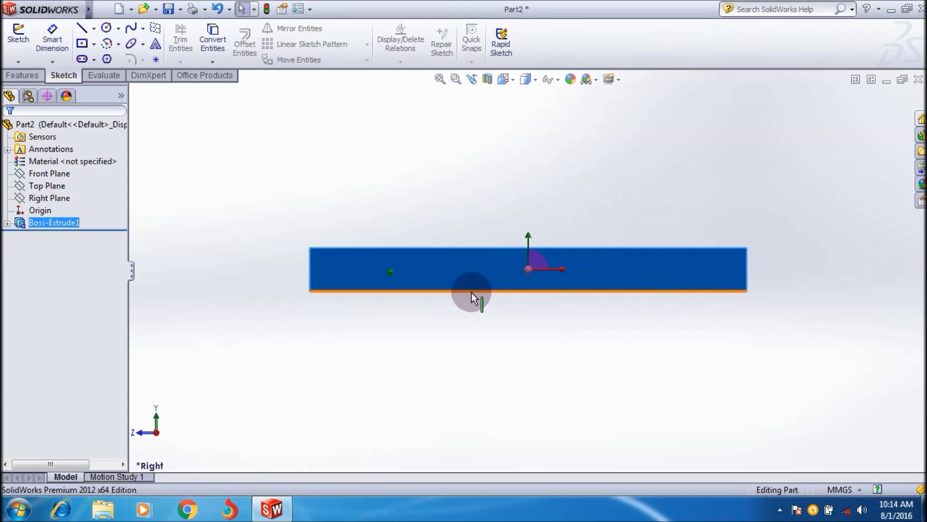
pyautogui.click(106, 27)
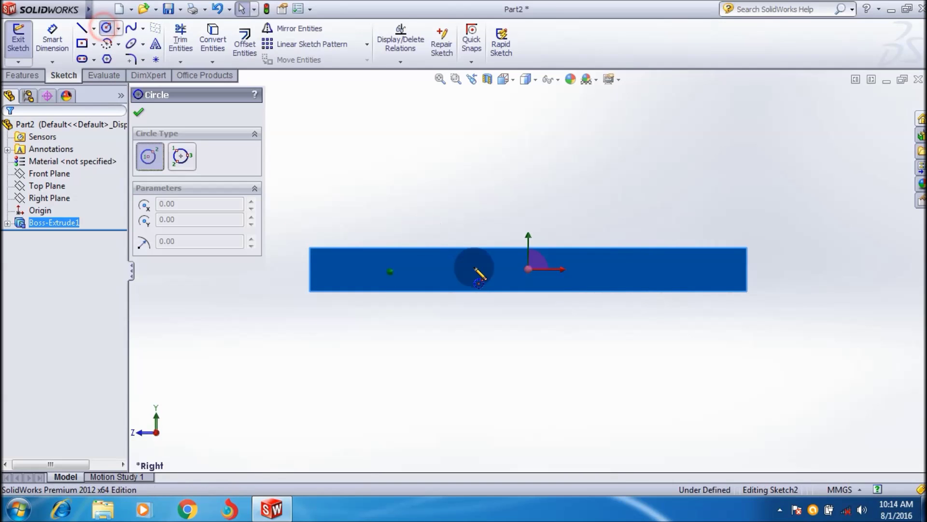
pyautogui.click(385, 247)
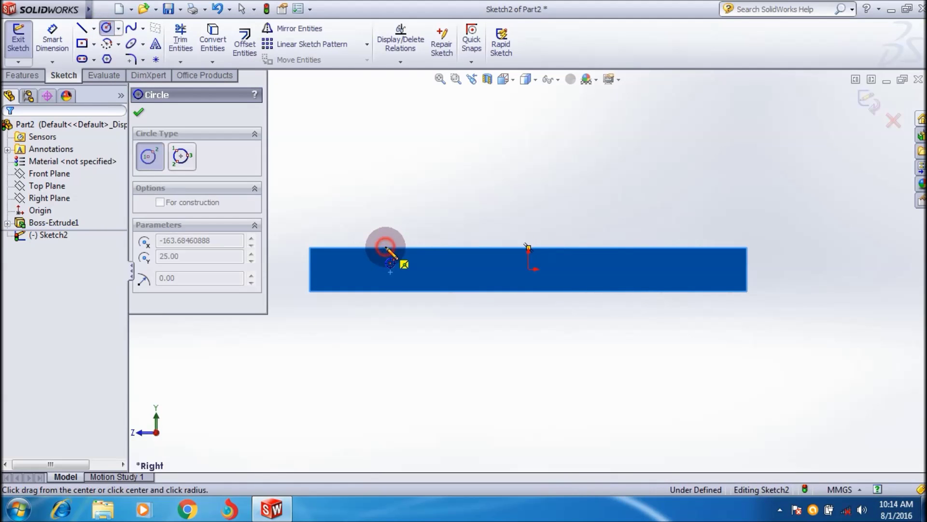
pyautogui.click(359, 244)
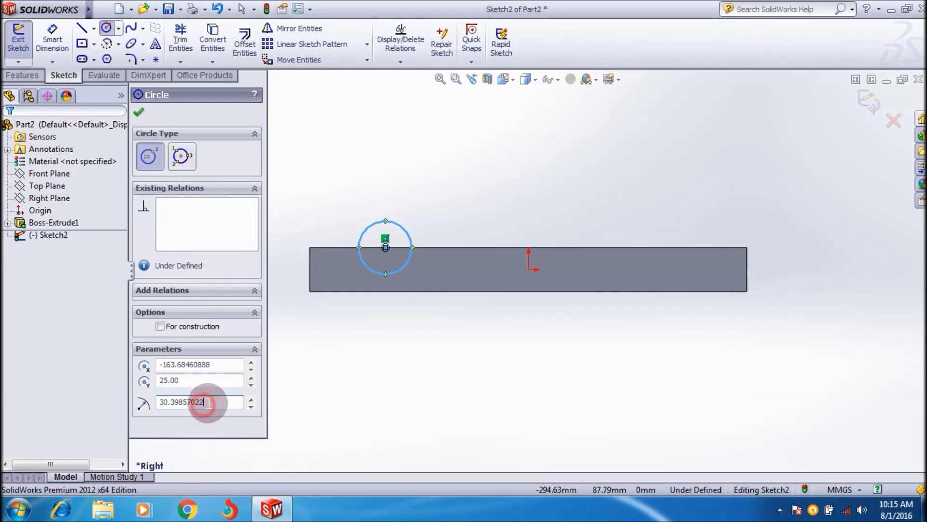
pyautogui.write('40')
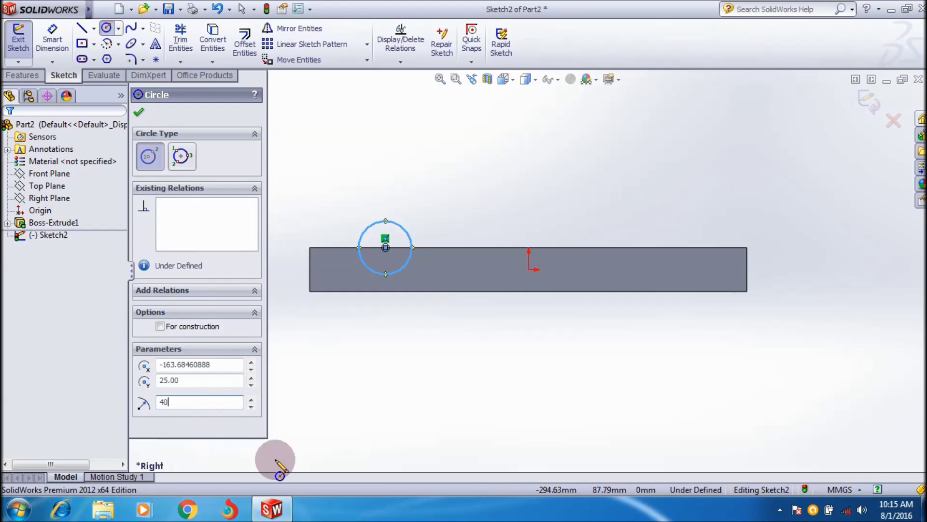
pyautogui.click(385, 469)
pyautogui.click(340, 424)
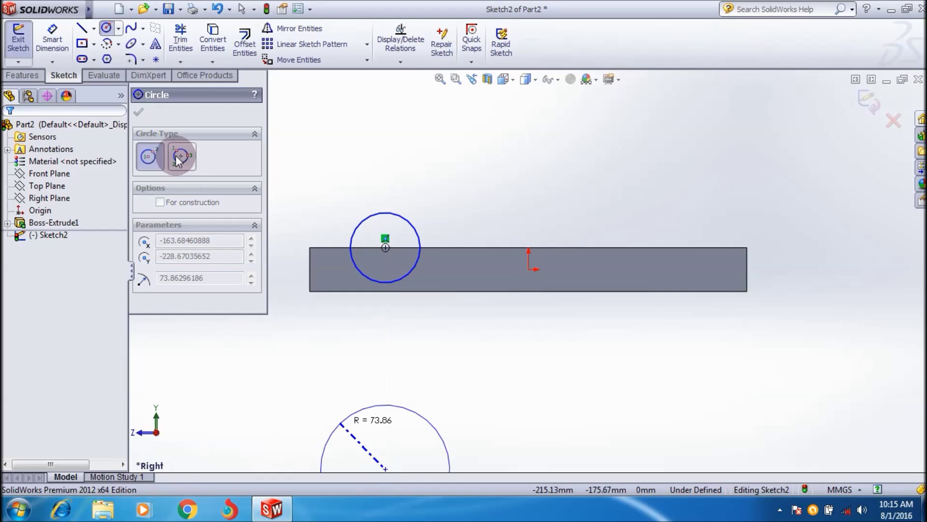
pyautogui.click(149, 113)
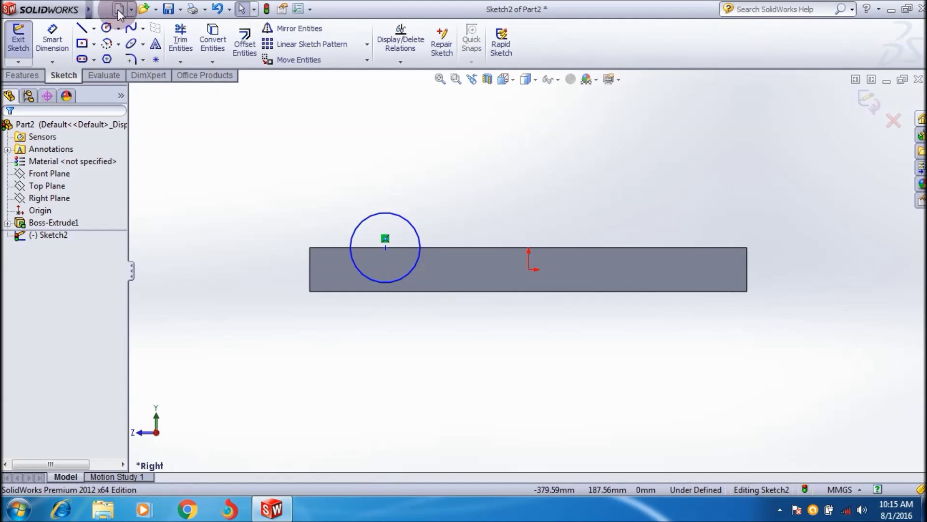
# Step: Dimension the circle centre 180 mm horizontally from the origin, then exit Sketch2
pyautogui.click(52, 43)
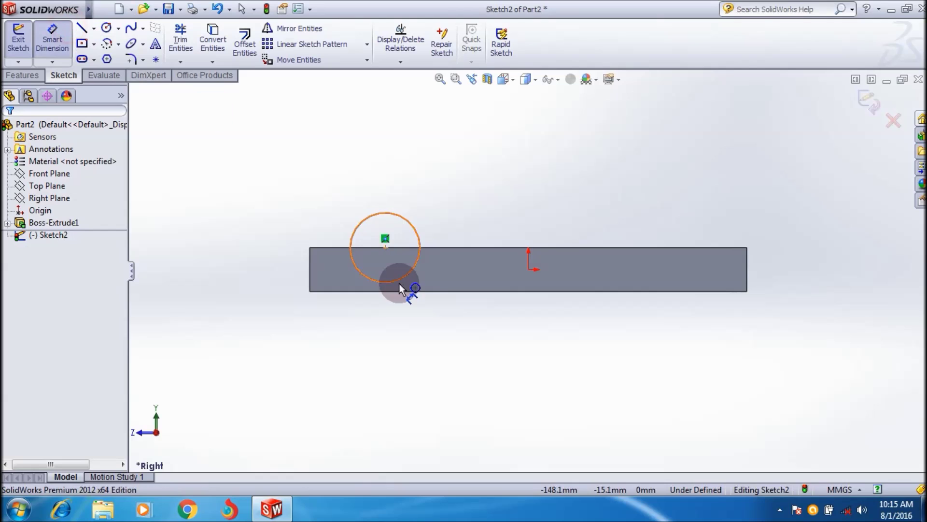
pyautogui.click(385, 247)
pyautogui.click(528, 269)
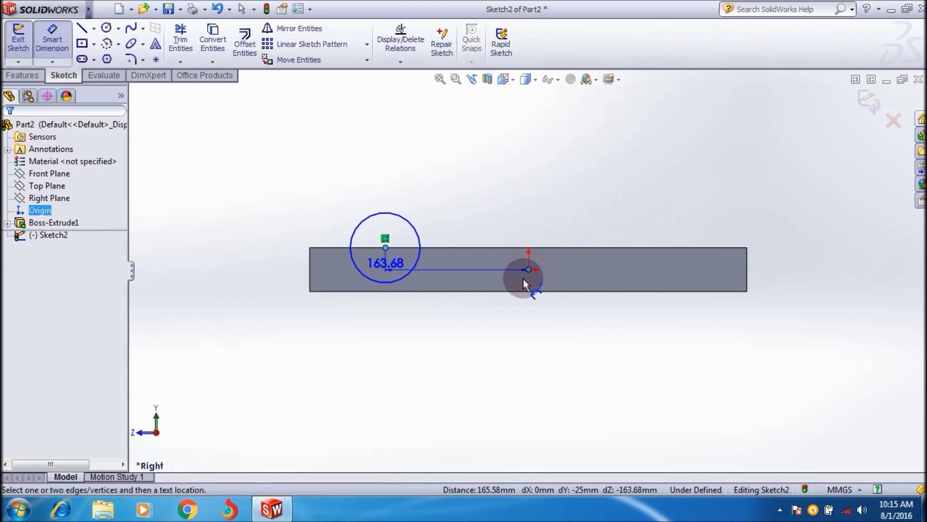
pyautogui.click(523, 381)
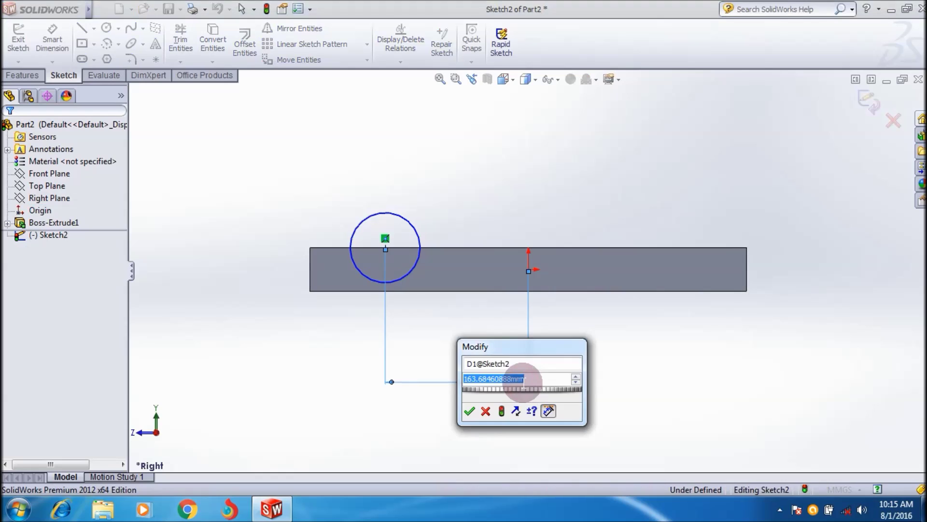
pyautogui.write('18')
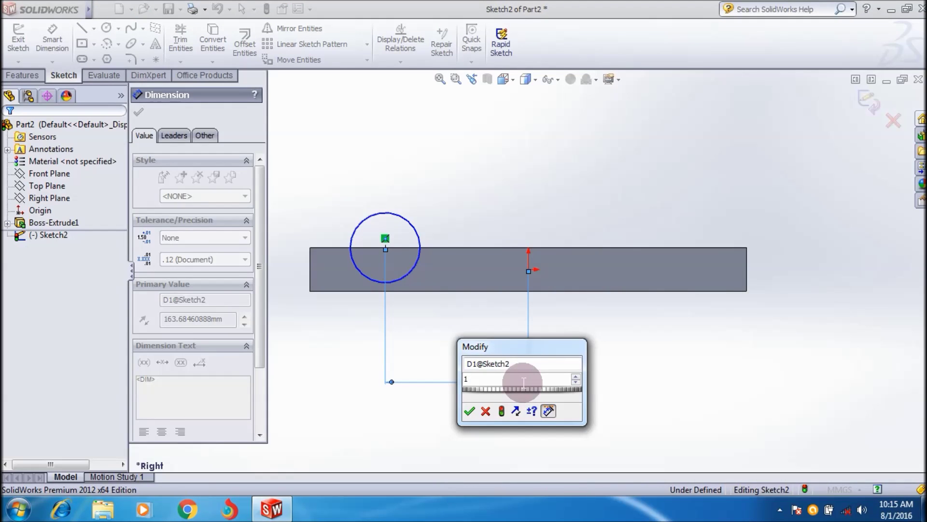
pyautogui.click(471, 410)
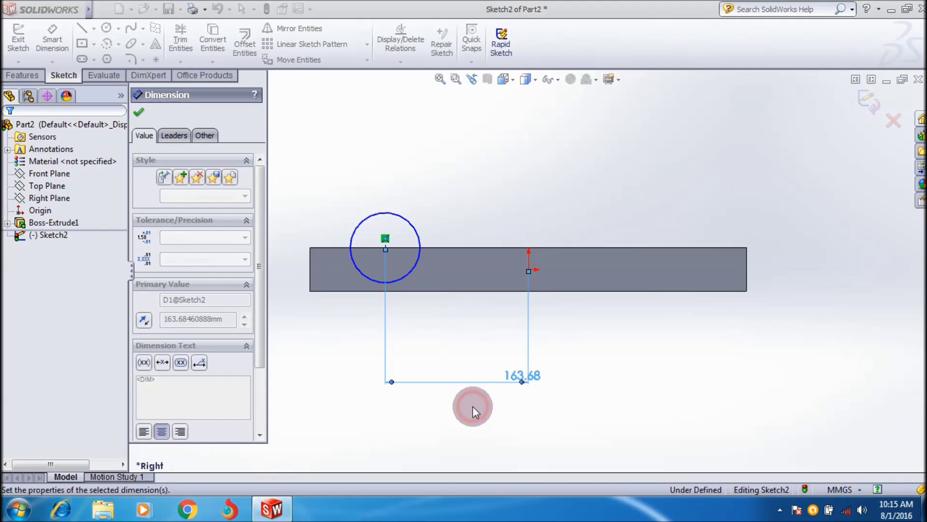
pyautogui.click(138, 112)
pyautogui.click(14, 38)
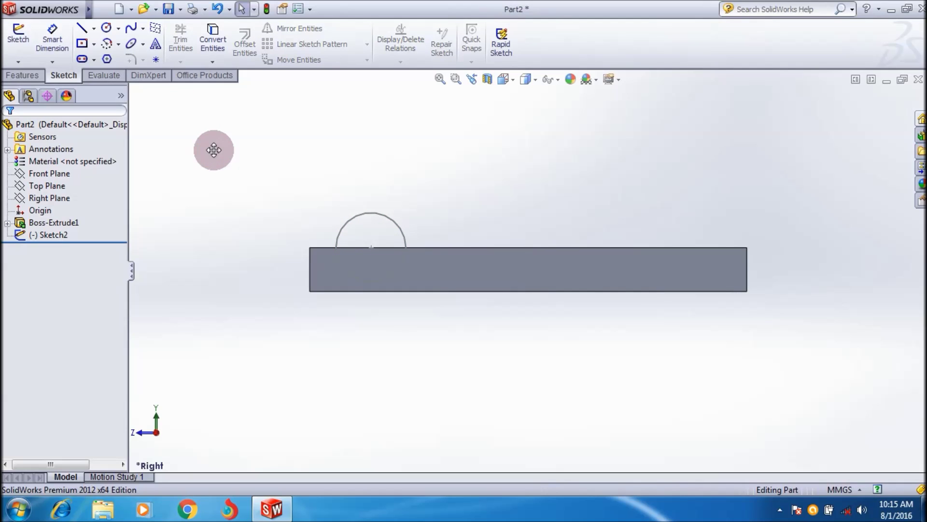
# Step: Switch the view to Isometric, then to the Left view
pyautogui.click(506, 82)
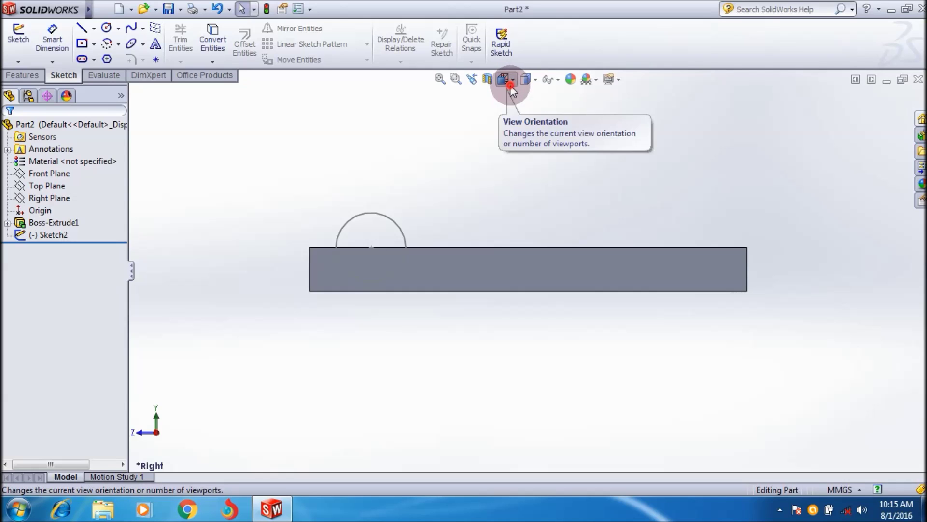
pyautogui.click(504, 81)
pyautogui.click(540, 96)
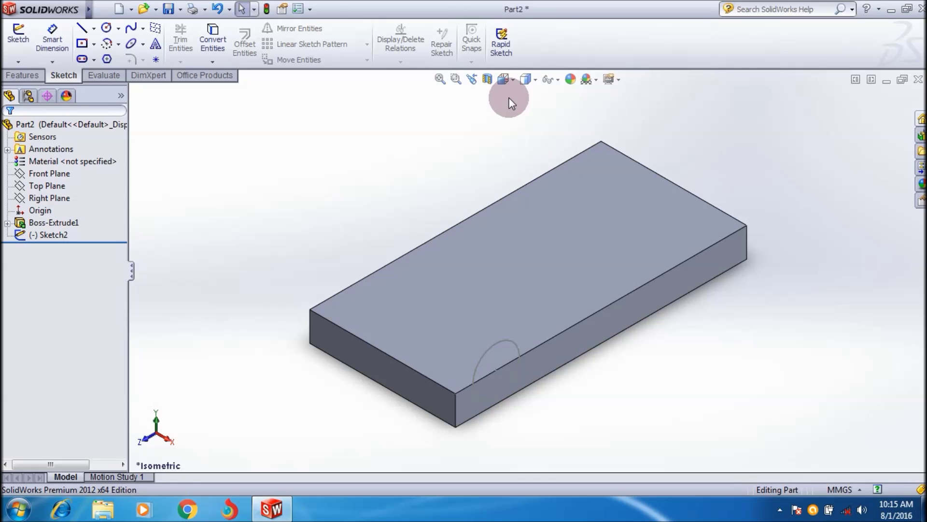
pyautogui.click(505, 81)
pyautogui.click(503, 115)
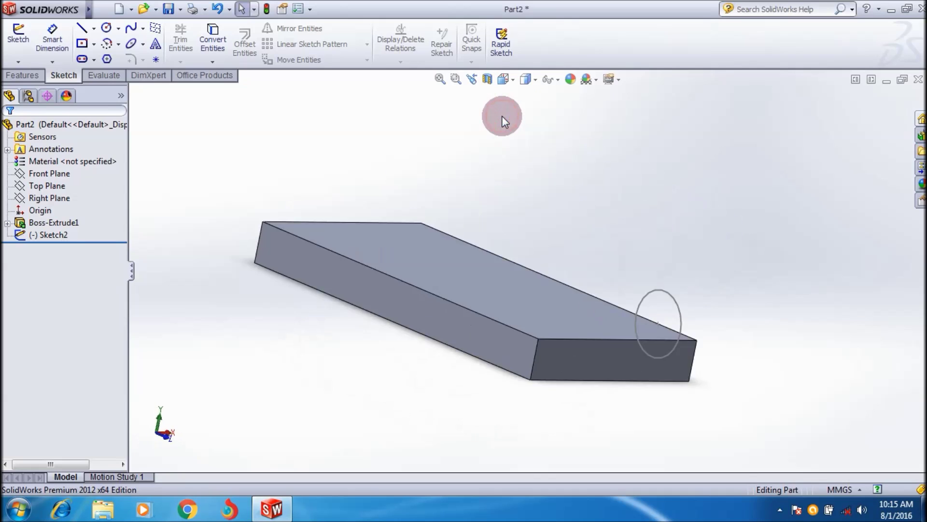
pyautogui.click(107, 28)
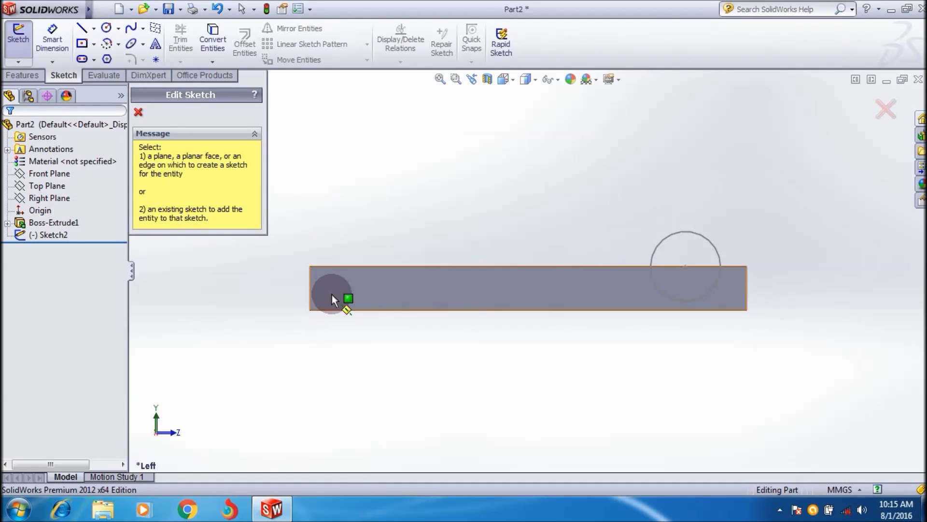
# Step: On the left end face, draw a radius 20 circle centred on the top edge and exit Sketch3
pyautogui.press('Escape')
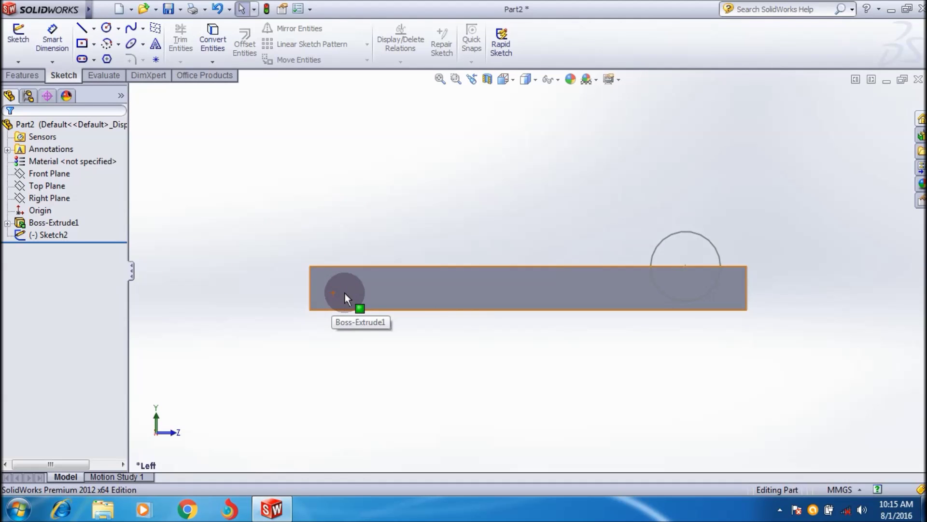
pyautogui.click(364, 281)
pyautogui.click(106, 29)
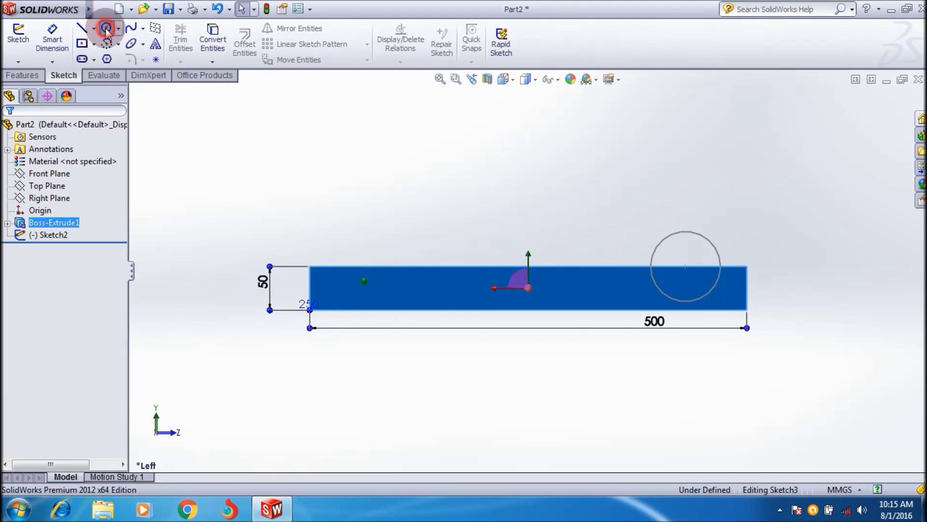
pyautogui.click(394, 266)
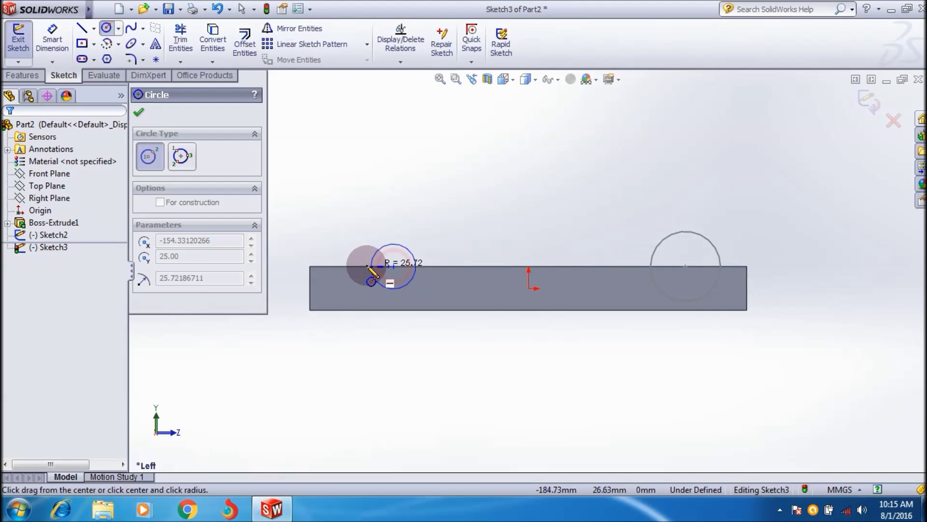
pyautogui.click(353, 248)
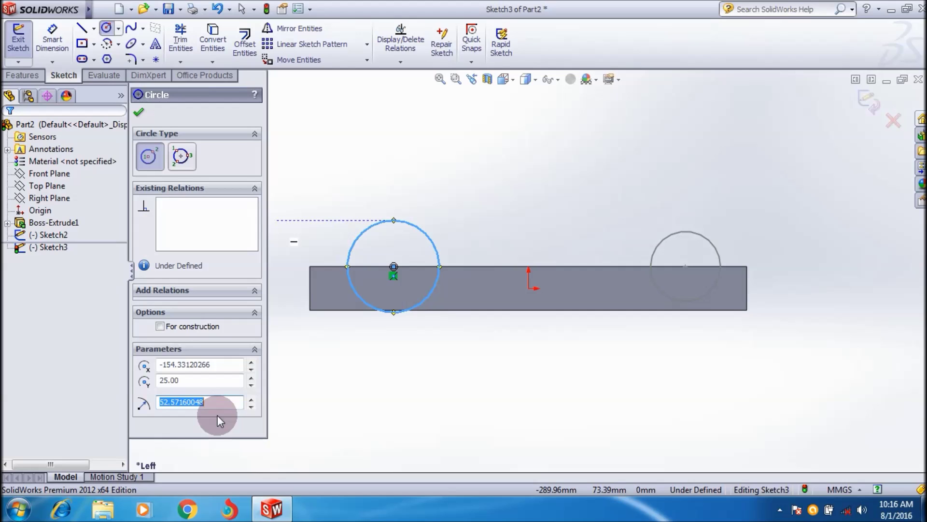
pyautogui.write('20')
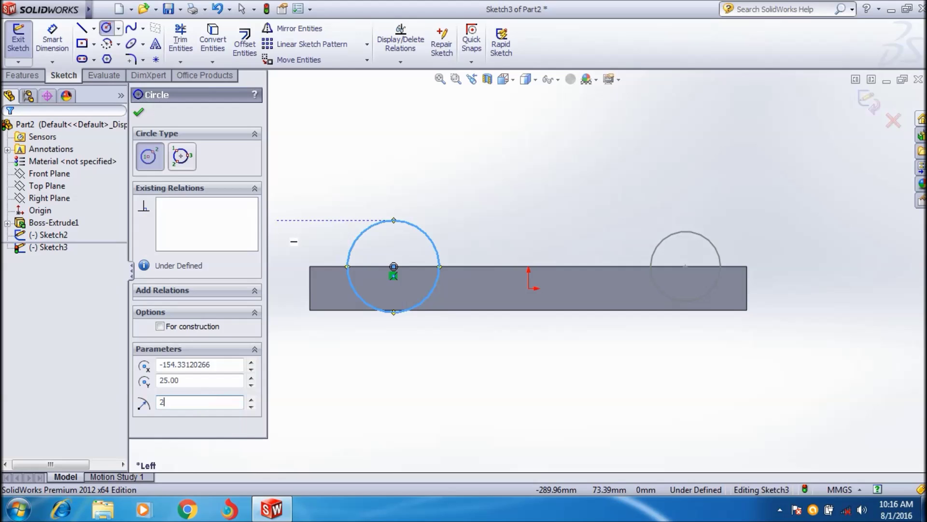
pyautogui.click(382, 464)
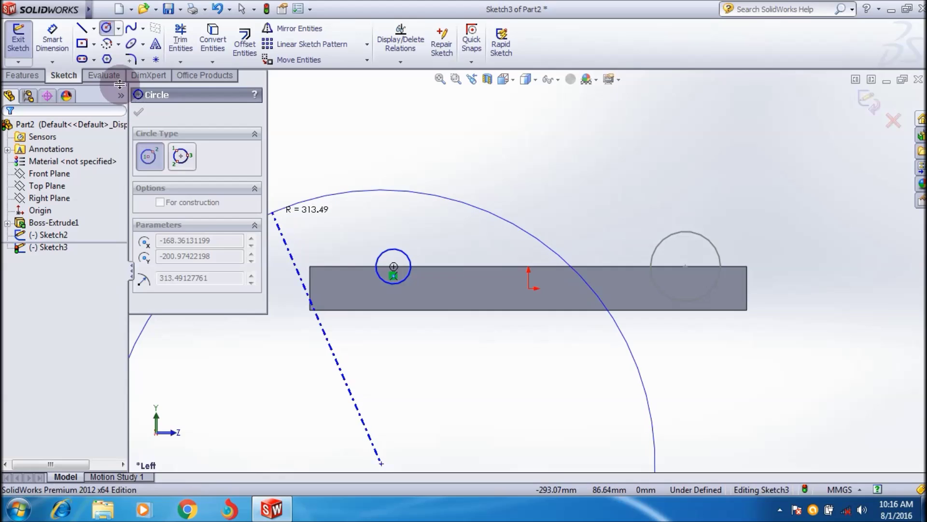
pyautogui.click(140, 109)
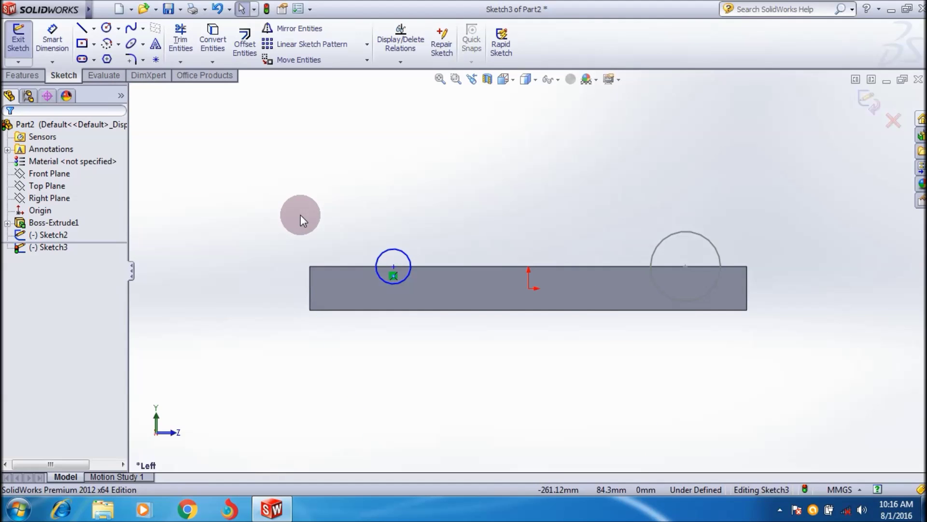
pyautogui.click(232, 165)
pyautogui.hotkey('ctrl', 'b')
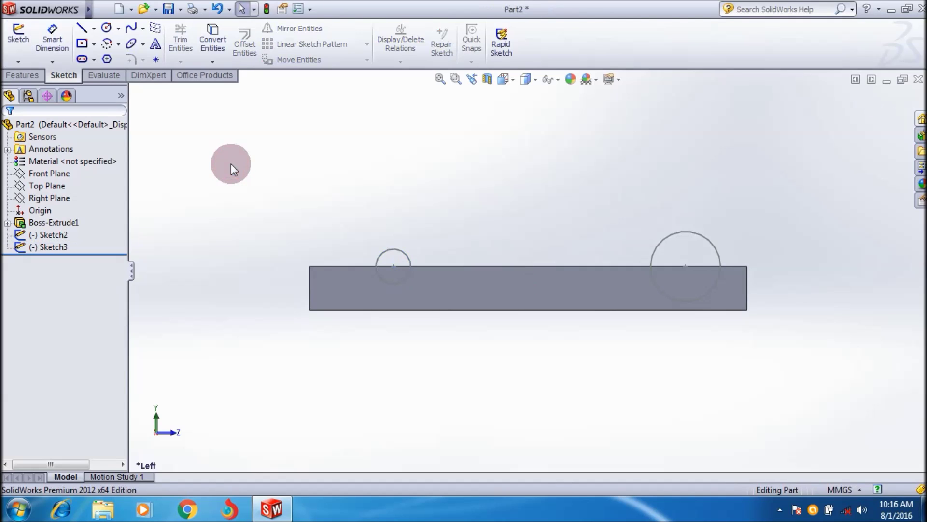
# Step: Show the Features commands and set the view orientation to Trimetric
pyautogui.click(10, 75)
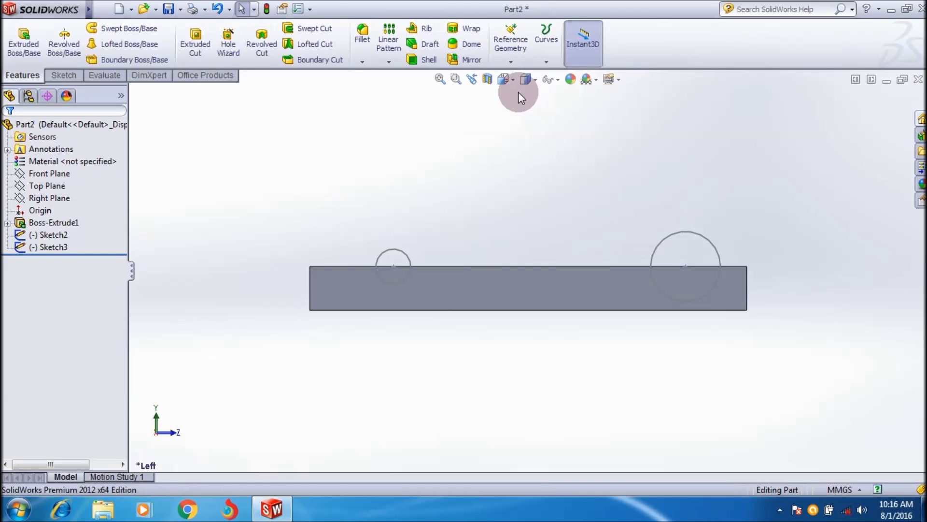
pyautogui.click(504, 81)
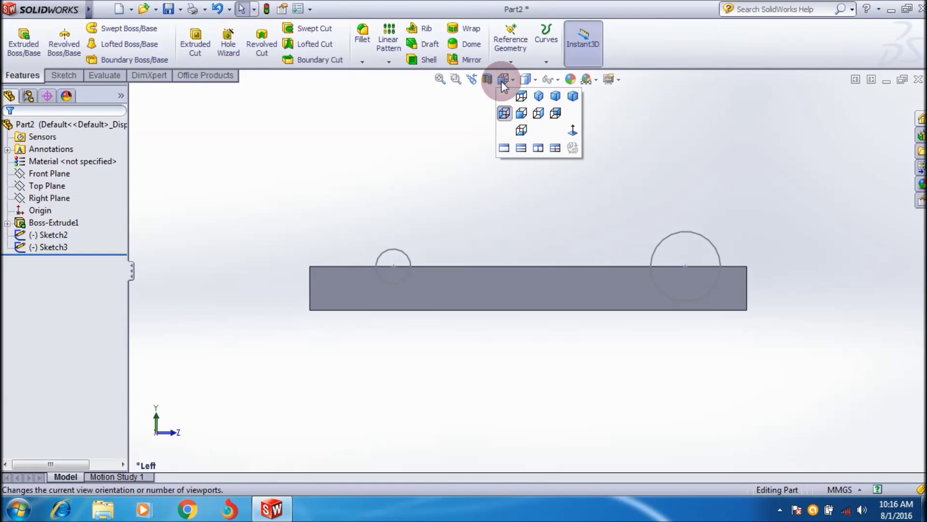
pyautogui.click(551, 96)
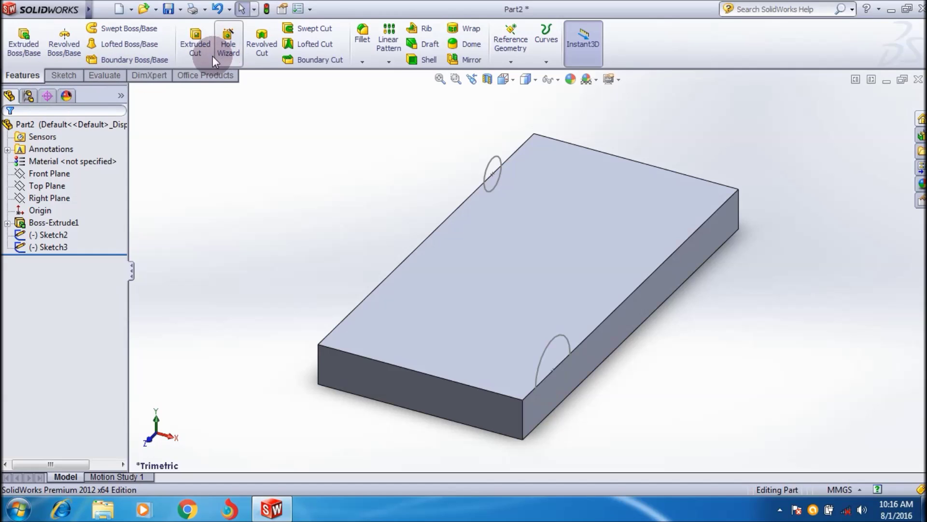
# Step: Start a Boundary-Cut from Sketch2 and Sketch3, aligning connectors so the channel doesn't twist
pyautogui.click(318, 59)
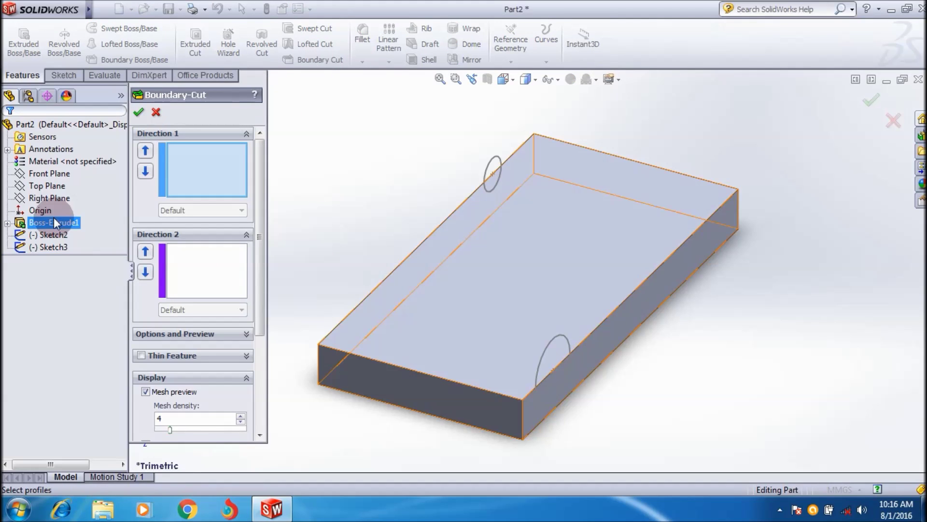
pyautogui.click(51, 233)
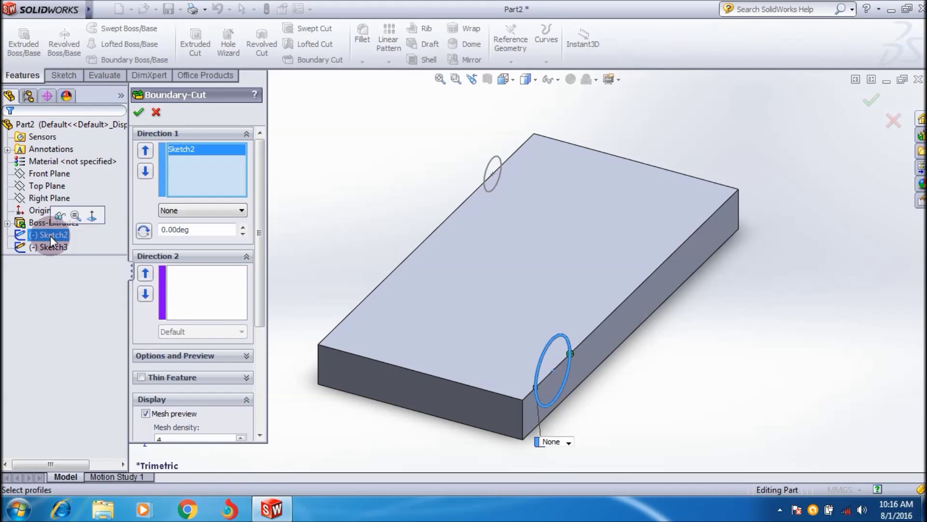
pyautogui.click(49, 247)
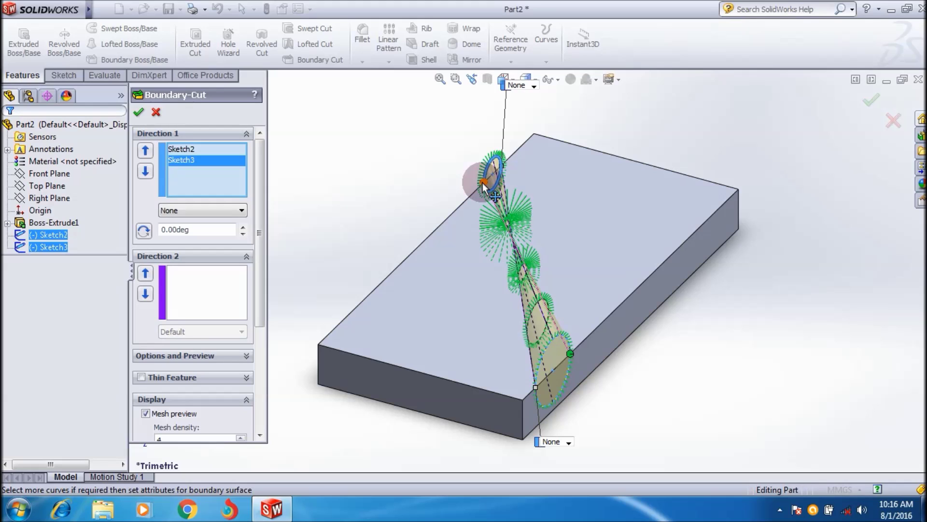
pyautogui.moveTo(484, 186); pyautogui.dragTo(499, 160)
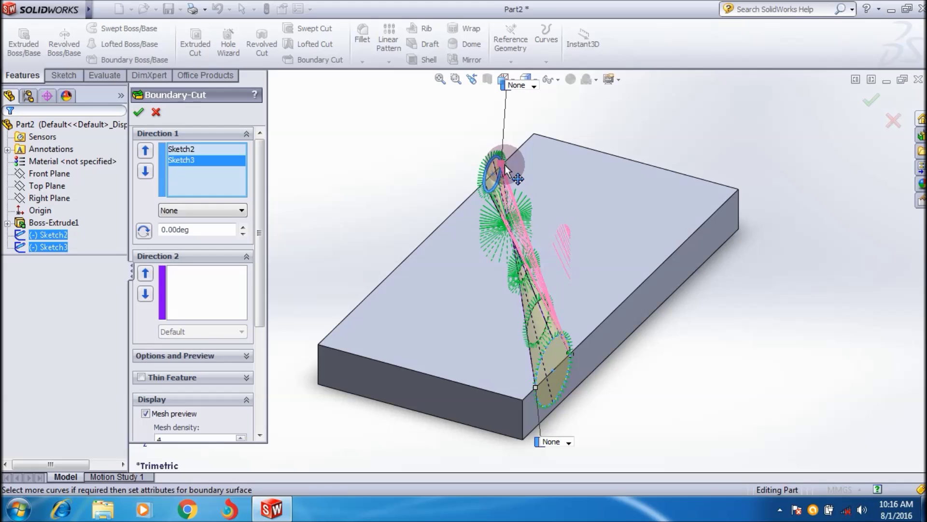
pyautogui.moveTo(504, 169); pyautogui.dragTo(502, 166)
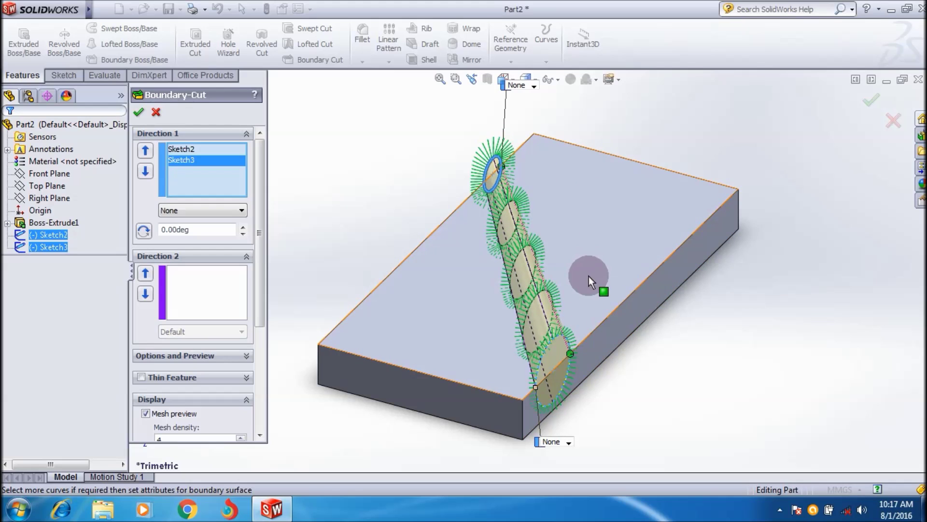
# Step: Set both the start and end constraints of the boundary cut to Normal To Profile
pyautogui.click(570, 442)
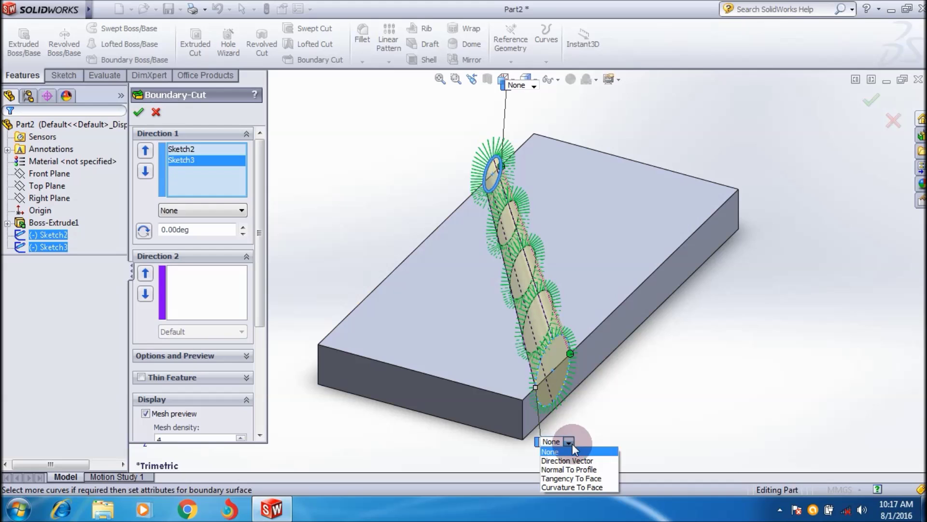
pyautogui.click(572, 469)
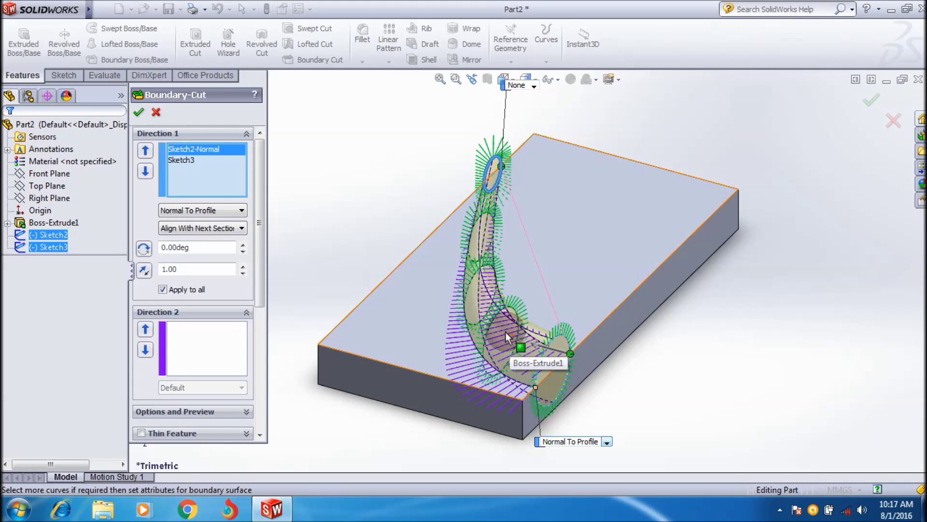
pyautogui.click(534, 88)
pyautogui.click(535, 110)
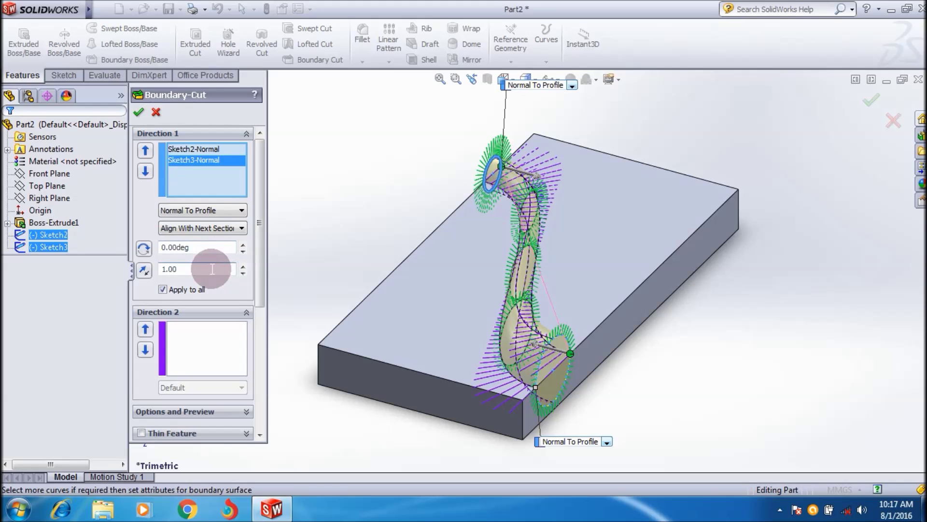
# Step: Set the tangent length to 1.20 for both the Sketch3 and Sketch2 profile constraints
pyautogui.click(243, 265)
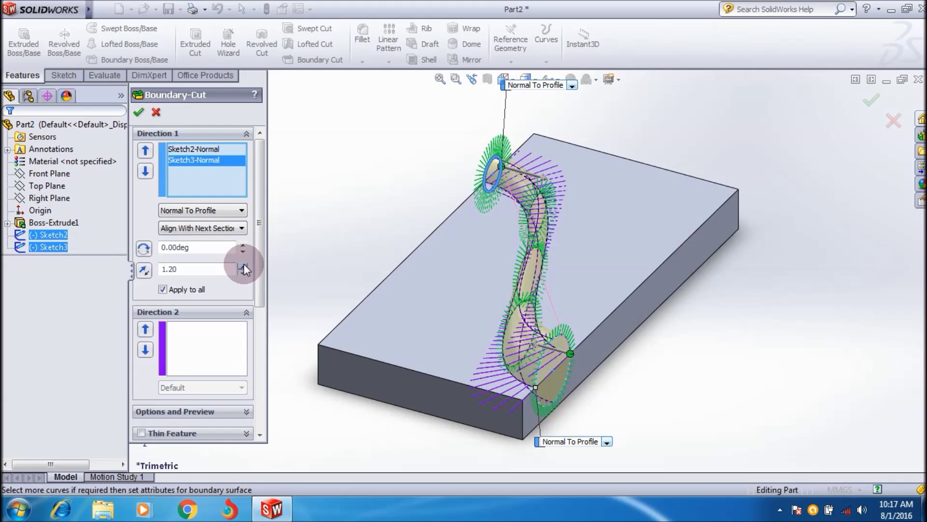
pyautogui.click(243, 265)
pyautogui.click(214, 151)
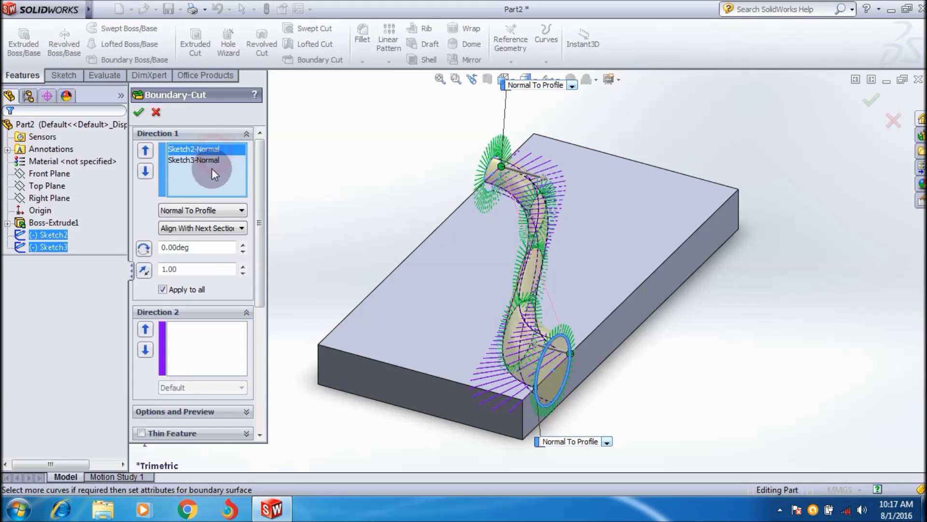
pyautogui.click(241, 272)
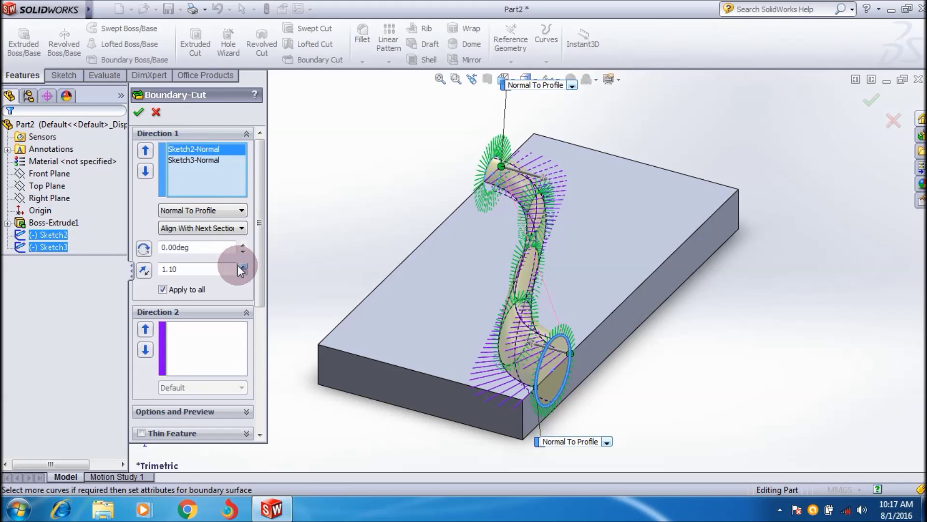
pyautogui.click(242, 265)
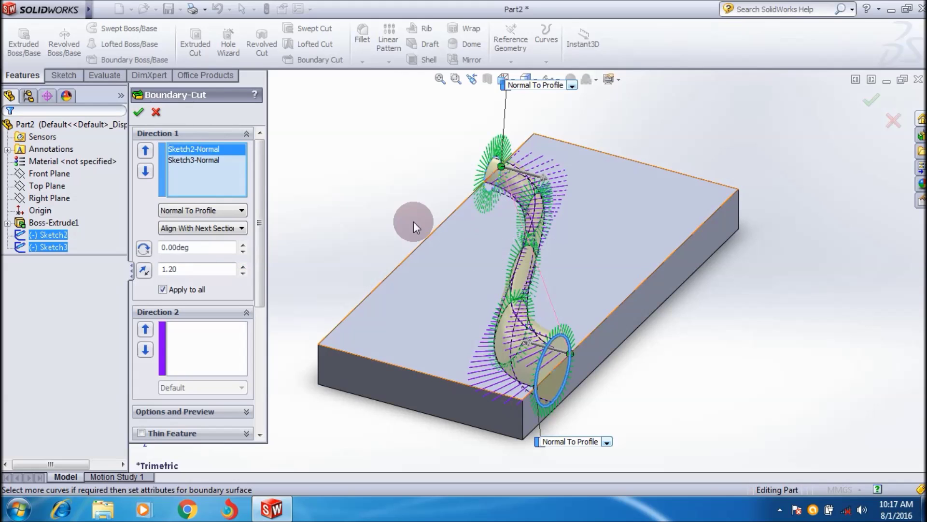
# Step: Give Sketch2 a 1.00° draft angle and Sketch3 a 2.00° angle, then apply the cut
pyautogui.click(199, 243)
pyautogui.click(242, 247)
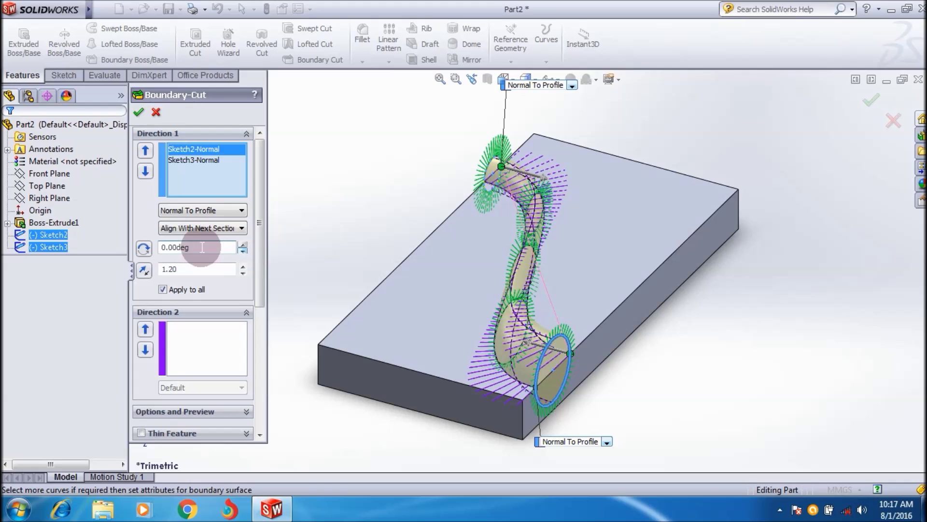
pyautogui.click(241, 244)
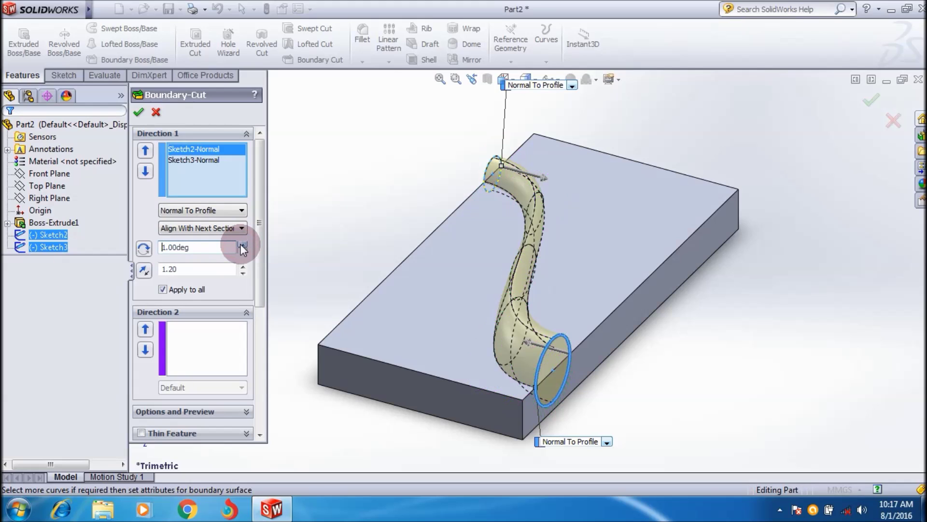
pyautogui.click(210, 161)
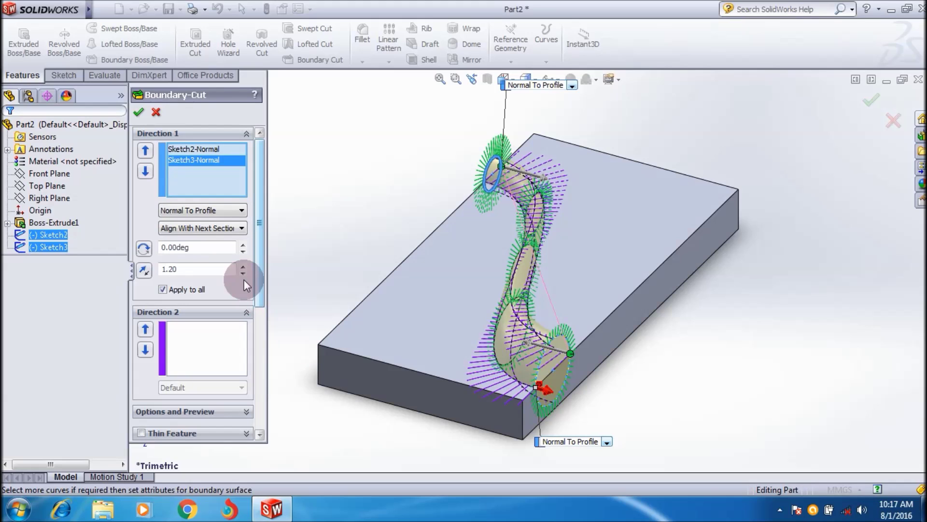
pyautogui.click(242, 244)
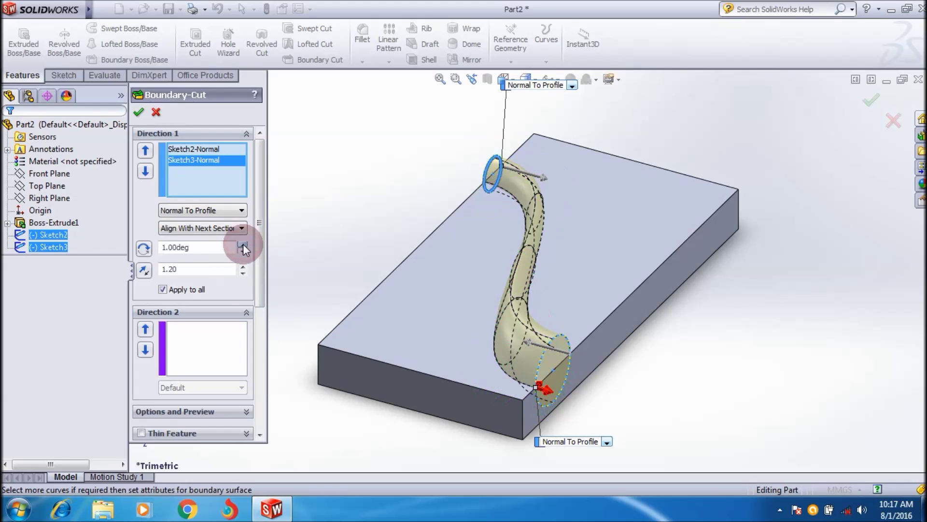
pyautogui.click(242, 244)
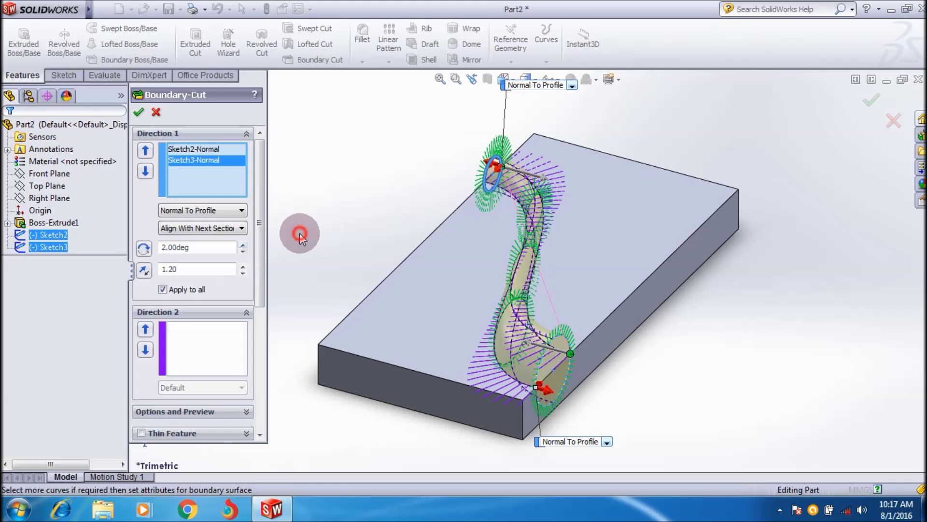
pyautogui.click(138, 113)
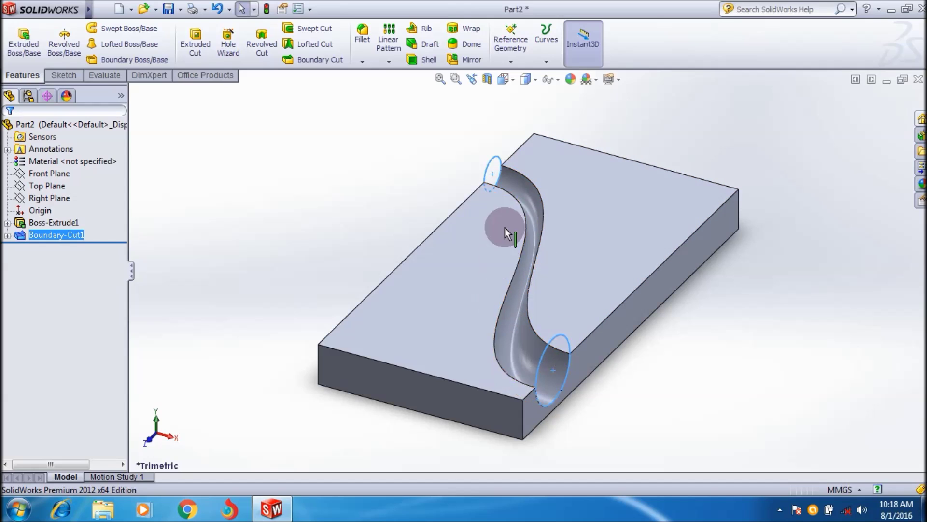
# Step: Edit Boundary-Cut1 to use mesh density 5 and curvature-comb scale 22, then reapply it
pyautogui.rightClick(22, 238)
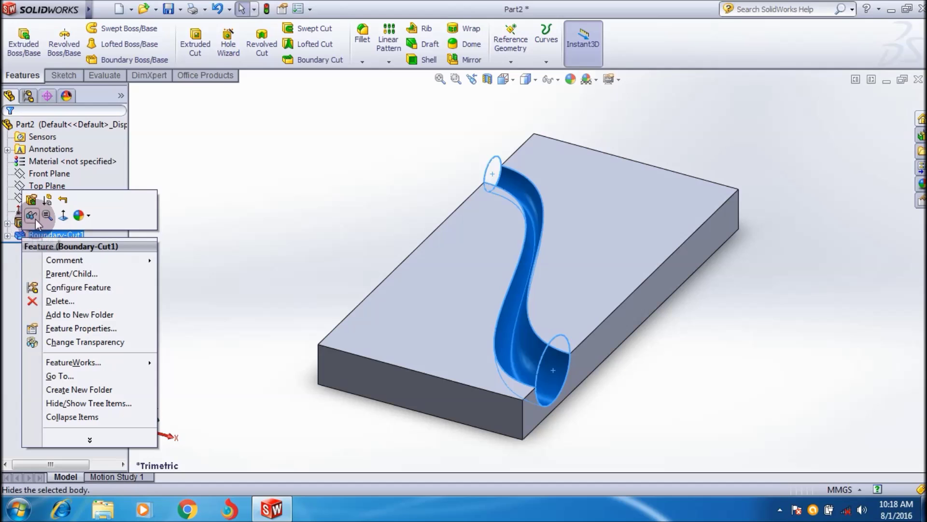
pyautogui.click(31, 200)
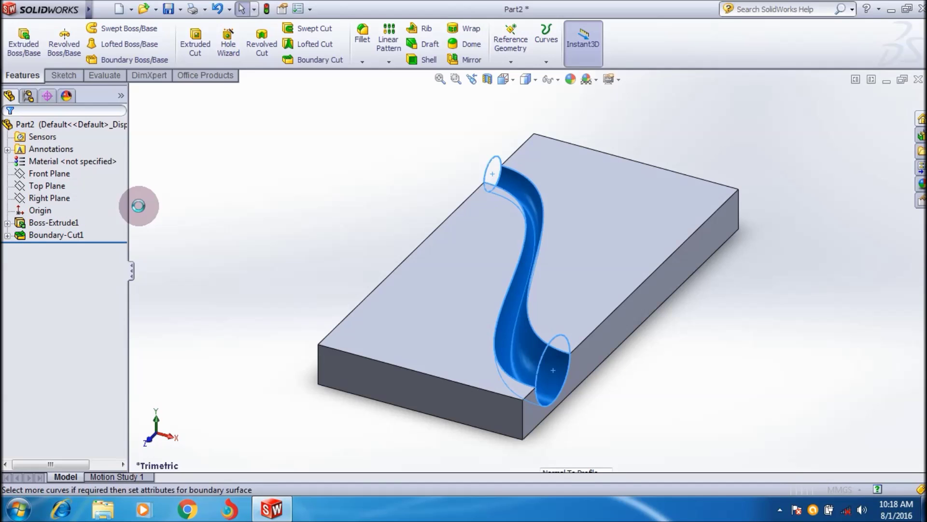
pyautogui.moveTo(260, 277); pyautogui.dragTo(258, 382)
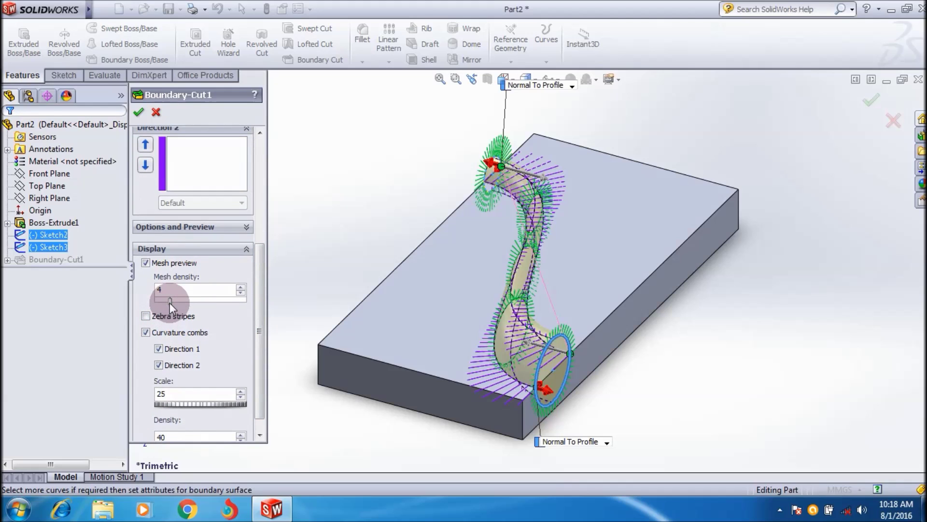
pyautogui.moveTo(175, 303); pyautogui.dragTo(184, 304)
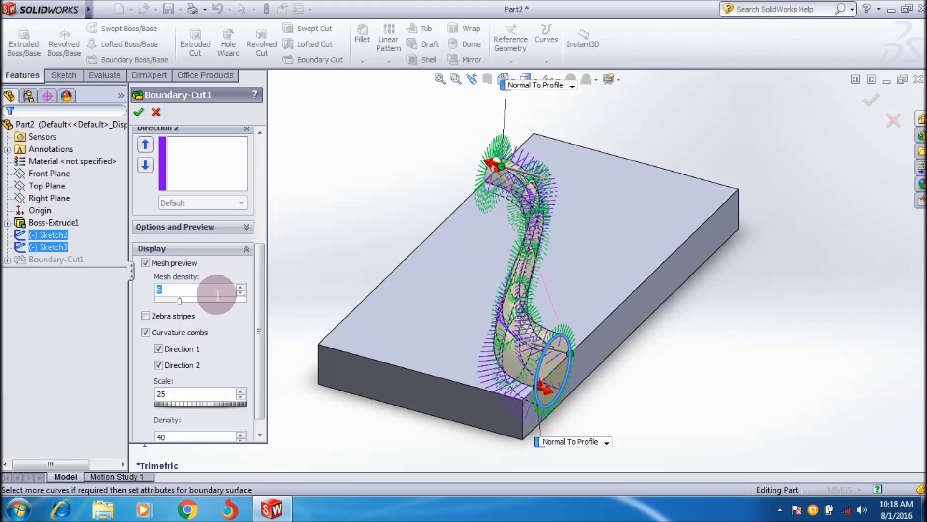
pyautogui.moveTo(262, 297); pyautogui.dragTo(262, 316)
pyautogui.moveTo(202, 386)
pyautogui.mouseDown()
pyautogui.moveTo(192, 386)
pyautogui.moveTo(215, 389)
pyautogui.moveTo(191, 386)
pyautogui.mouseUp()
pyautogui.click(142, 113)
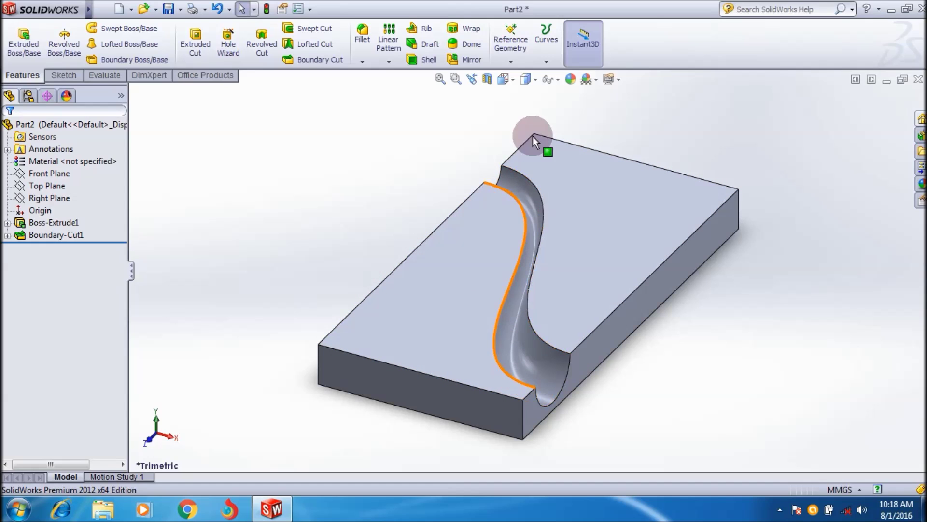
pyautogui.click(488, 81)
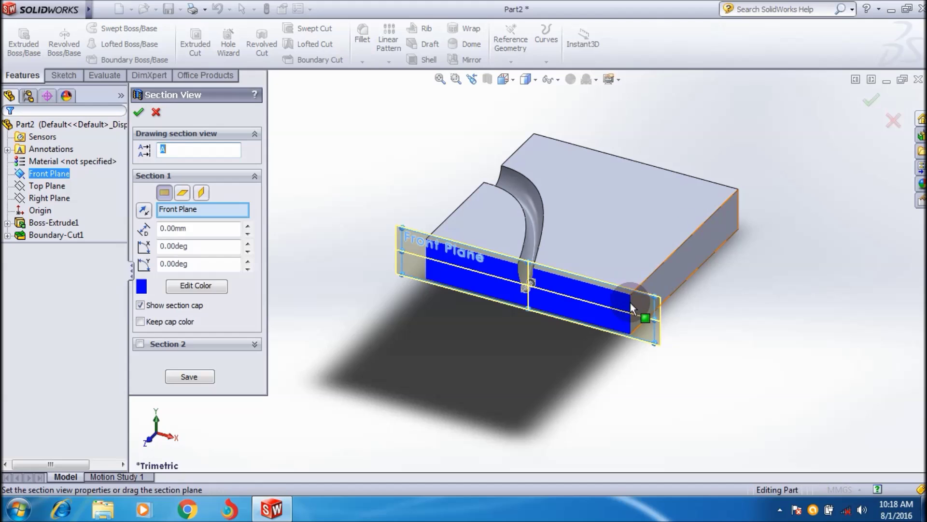
pyautogui.click(552, 292)
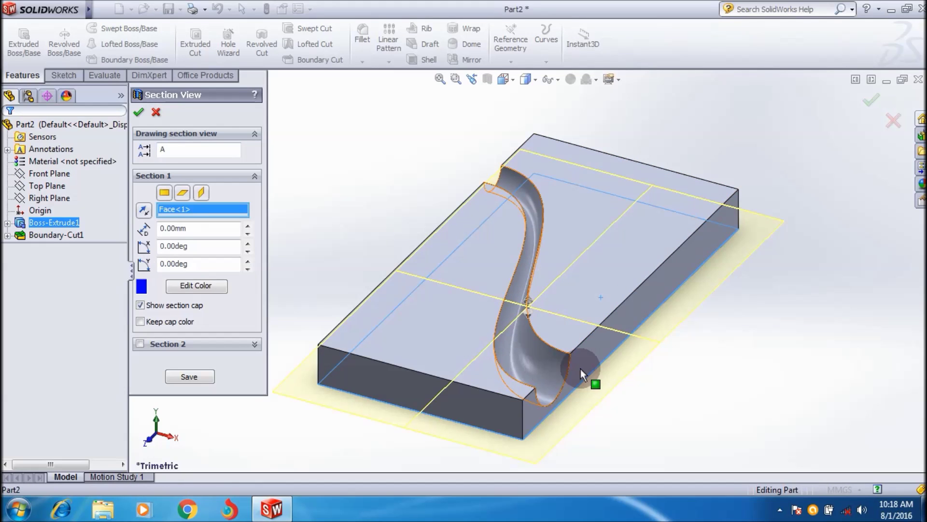
pyautogui.click(595, 361)
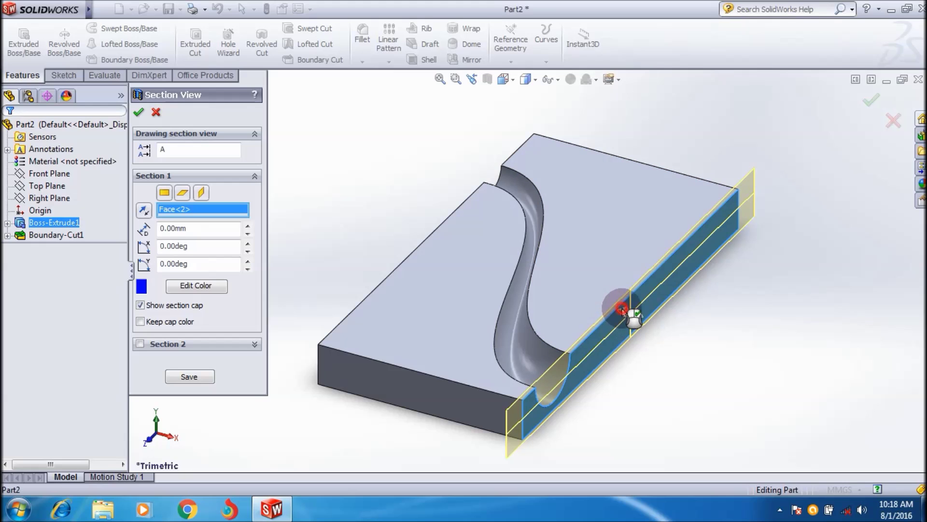
pyautogui.moveTo(624, 313); pyautogui.dragTo(686, 333)
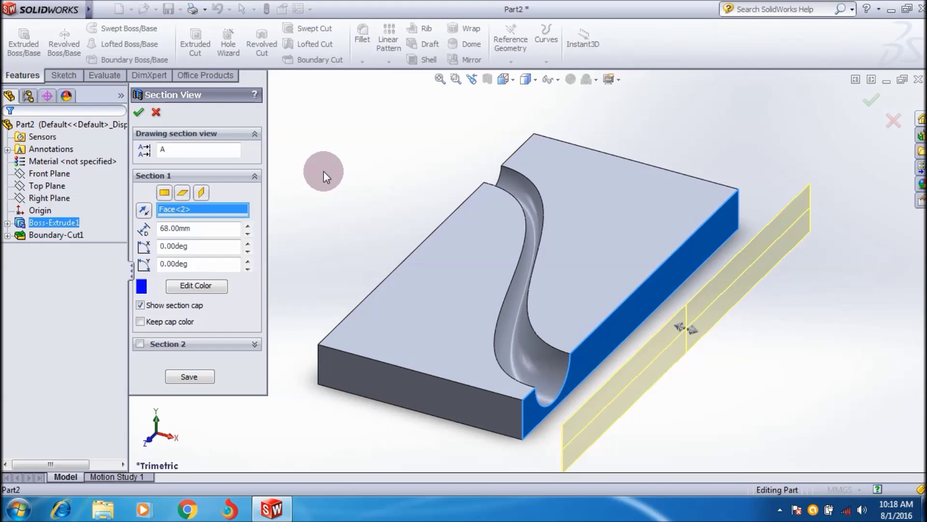
pyautogui.press('Escape')
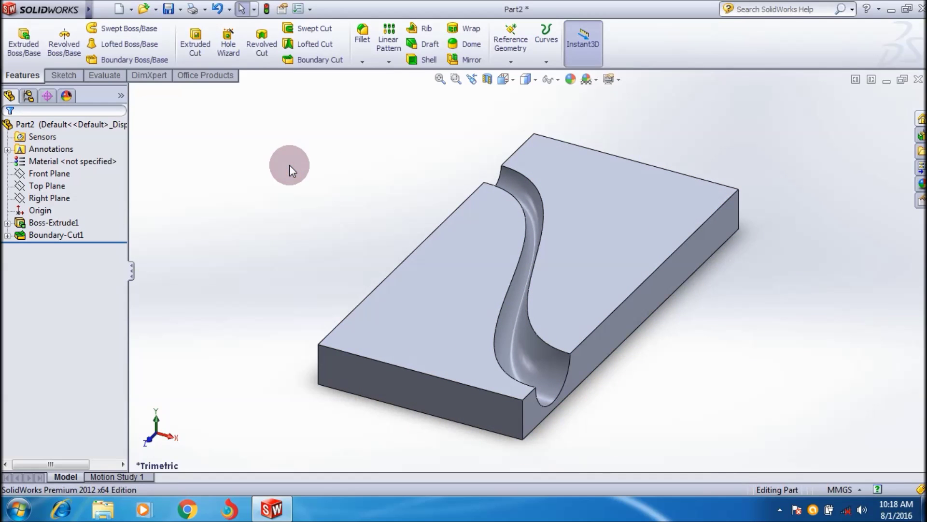